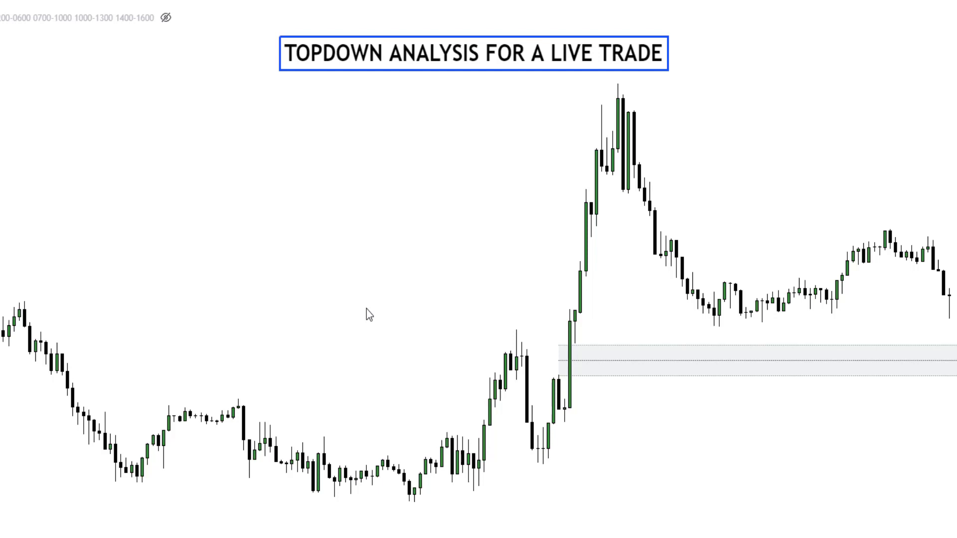
Switch the GBPUSD chart to the 1-hour timeframe and bring the recent swing and the grey zone into view.
mouse_move(83, 222)
mouse_down()
mouse_move(220, 160)
mouse_move(143, 186)
mouse_move(215, 258)
mouse_up()
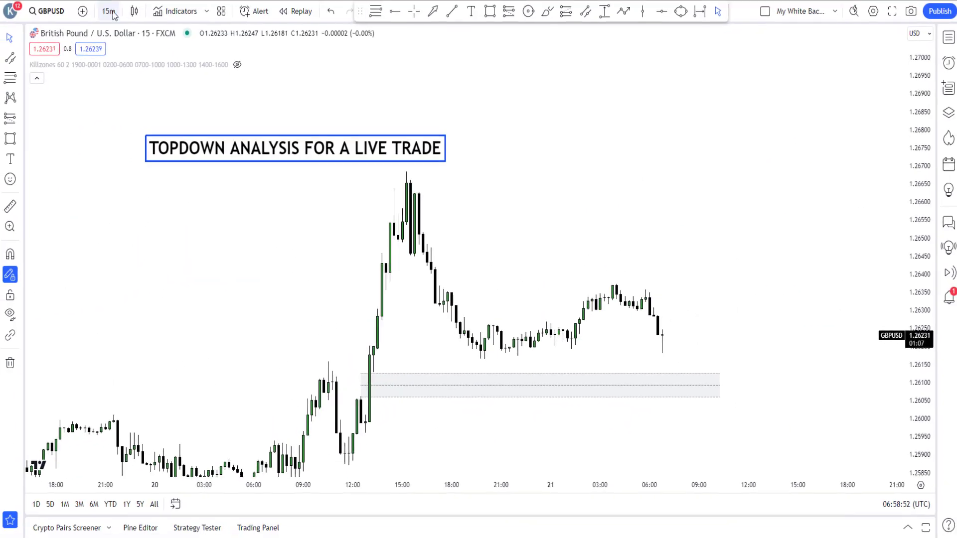
click(111, 12)
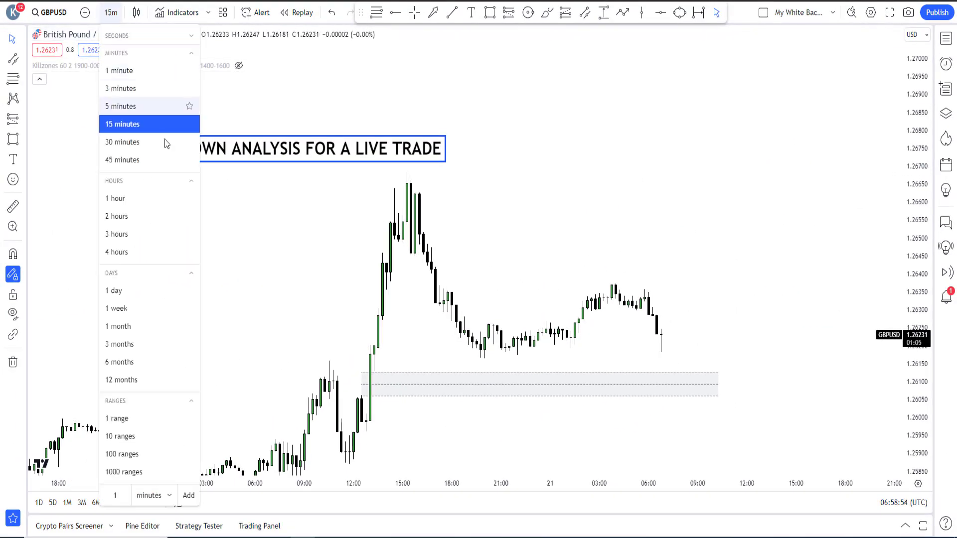
click(120, 199)
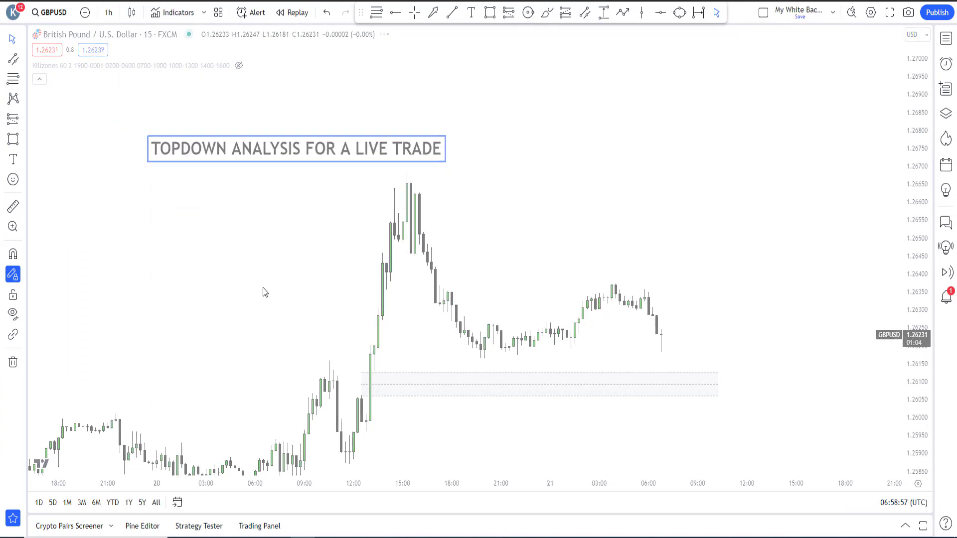
drag(320, 297, 305, 165)
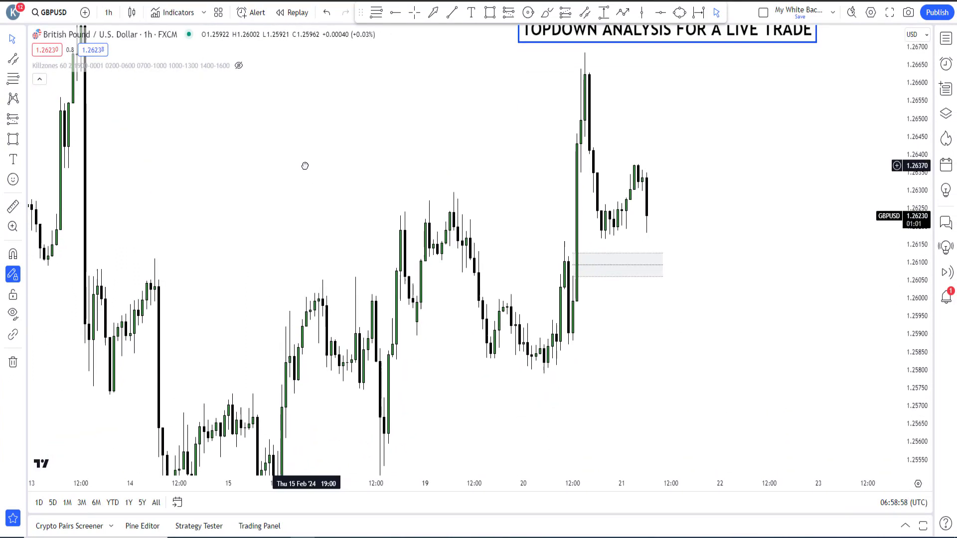
double_click(917, 103)
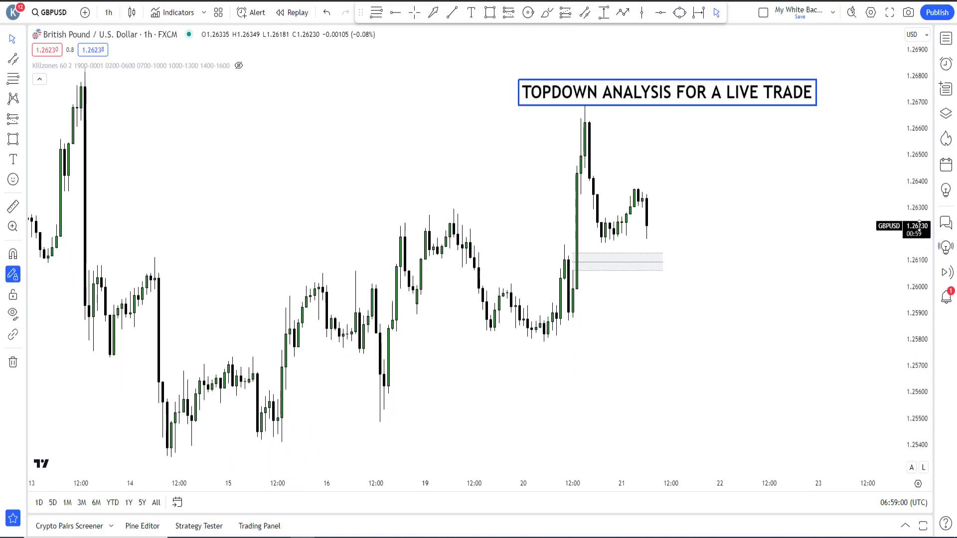
drag(426, 206, 447, 210)
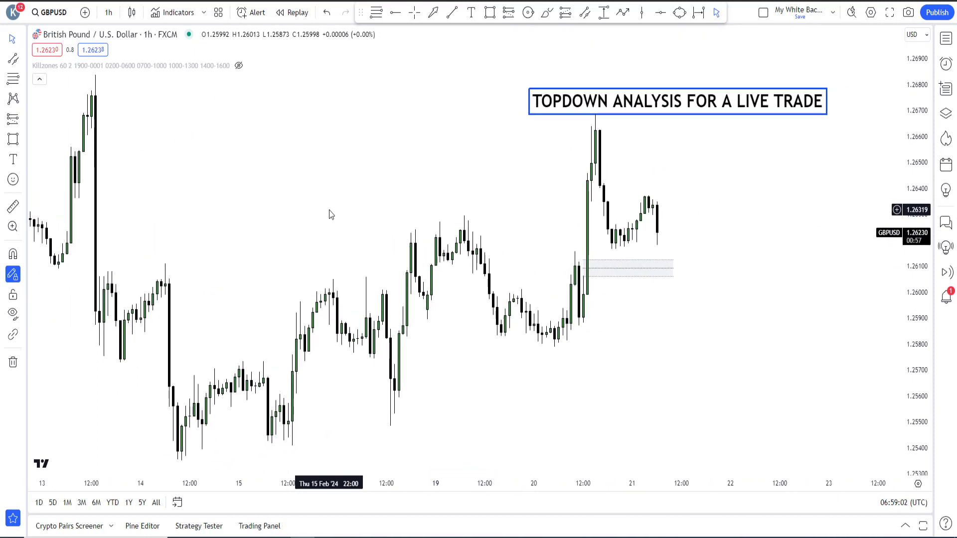
drag(376, 211, 517, 181)
drag(774, 306, 673, 315)
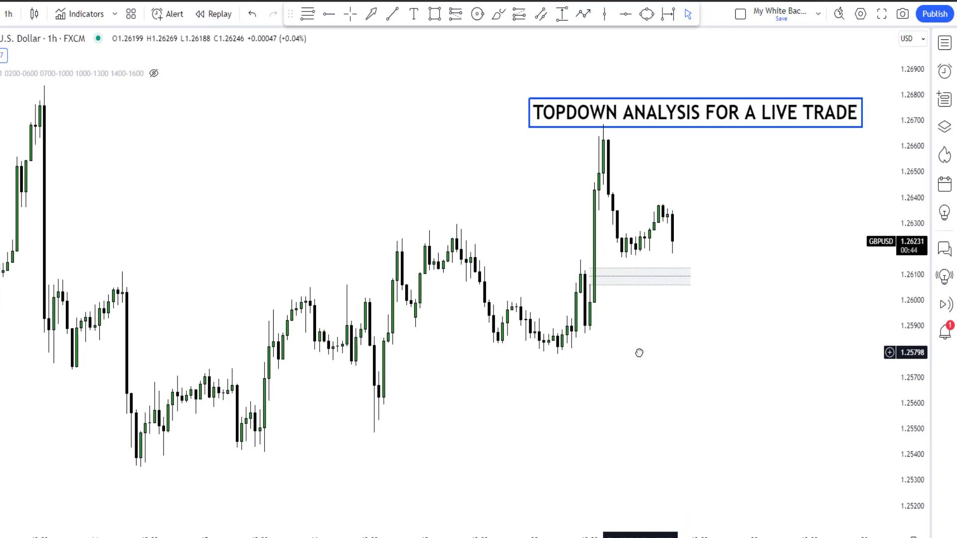
Switch the chart to the 4-hour timeframe with the latest upward move in view.
click(7, 15)
click(30, 283)
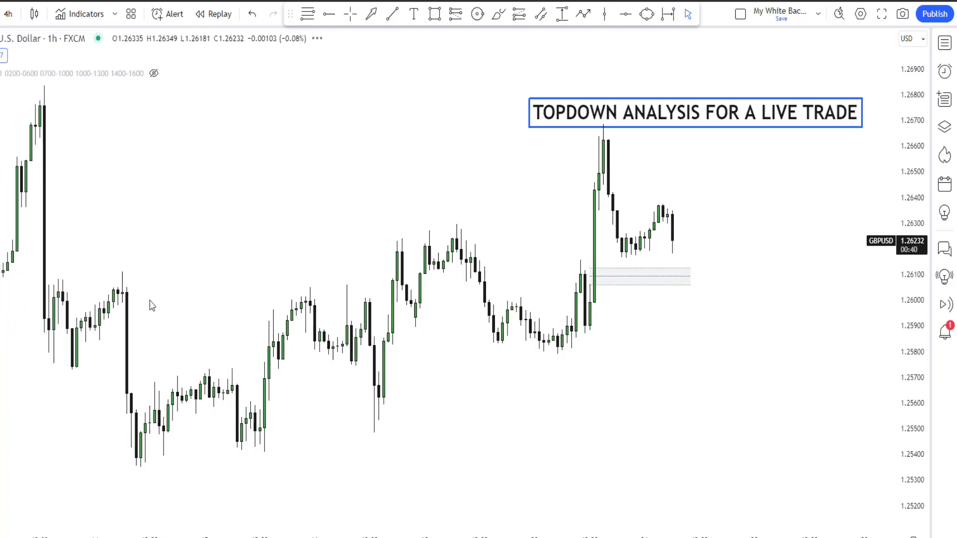
scroll(696, 312, up, 3)
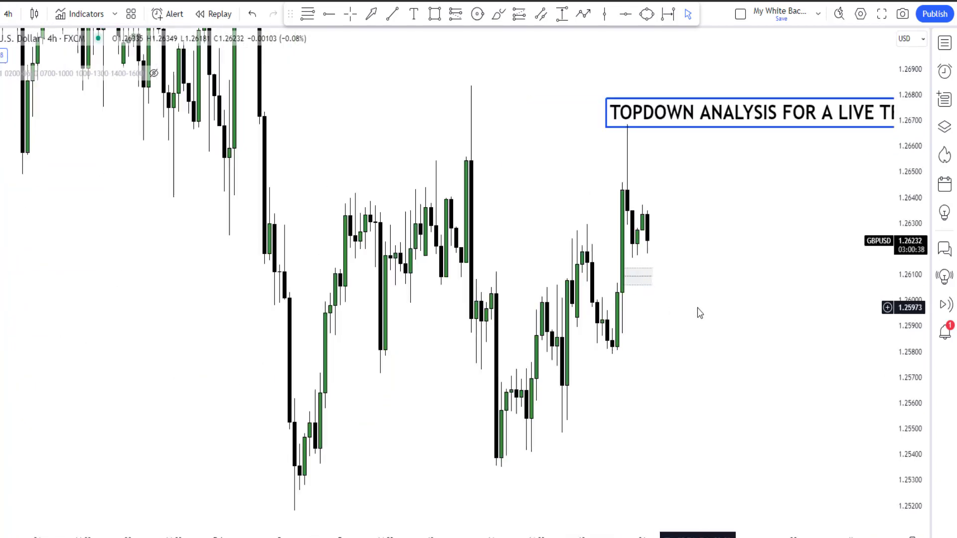
drag(641, 327, 683, 322)
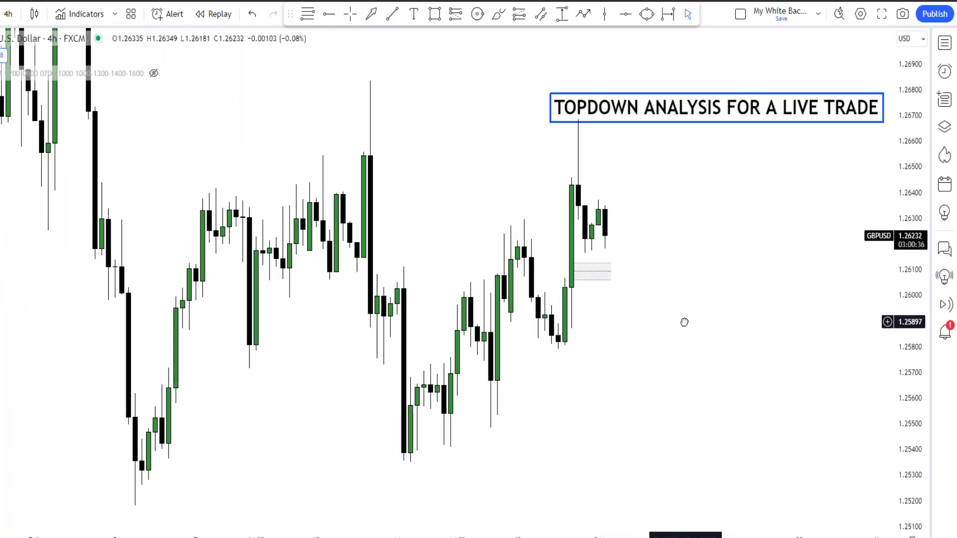
Draw a horizontal trend line at about 1.26301 from the previous swing high to the breakout candle, labelled BOS.
click(395, 16)
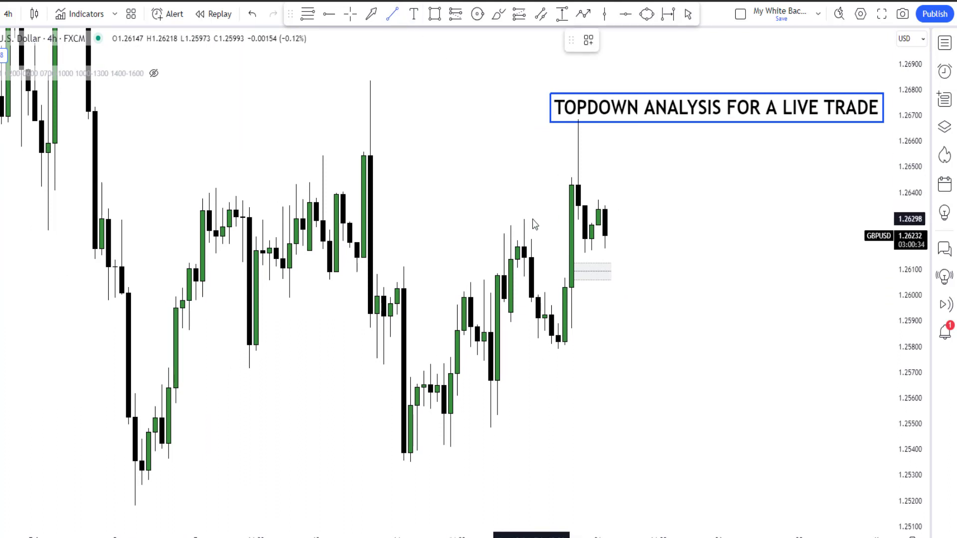
click(572, 218)
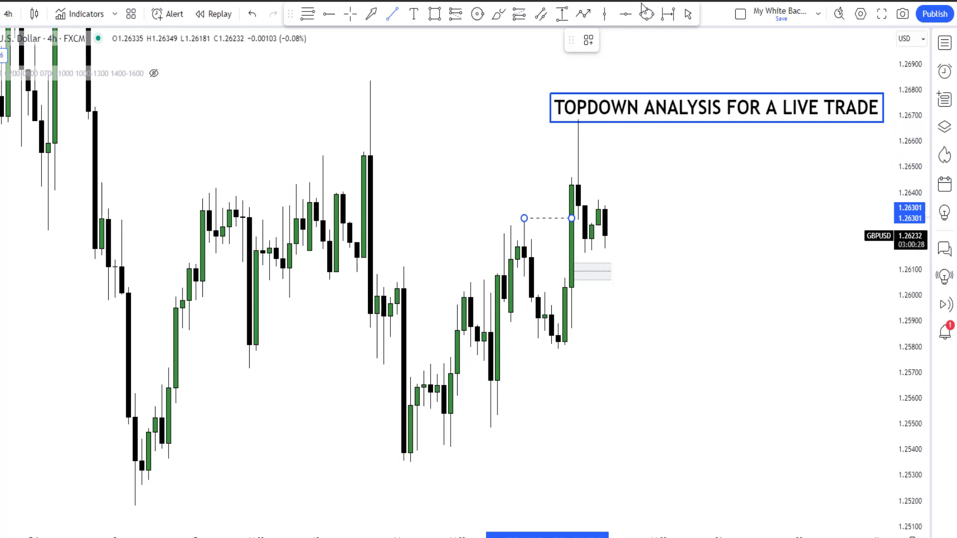
click(687, 14)
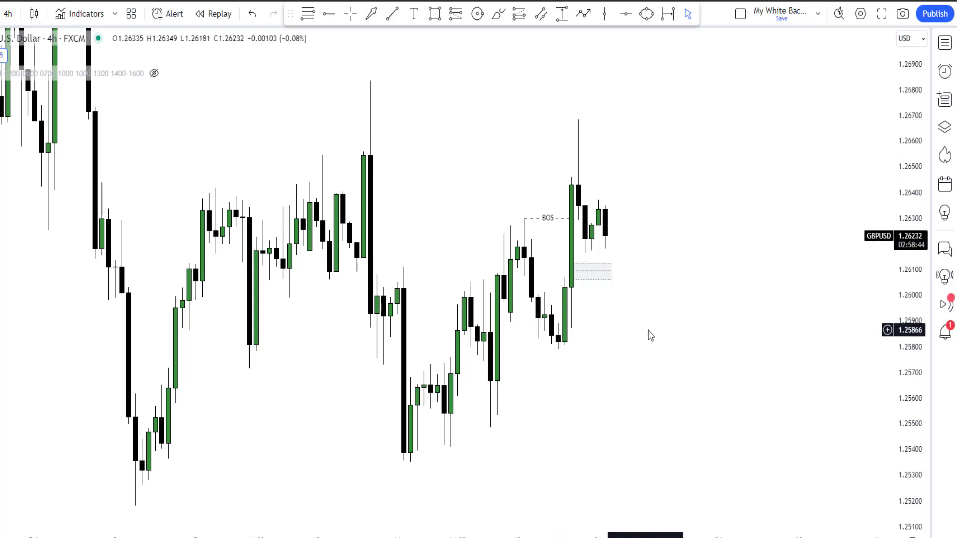
Draw a Fibonacci retracement of the latest upward leg, from the swing low at about 1.25790 to the high at about 1.26689.
scroll(514, 249, up, 1)
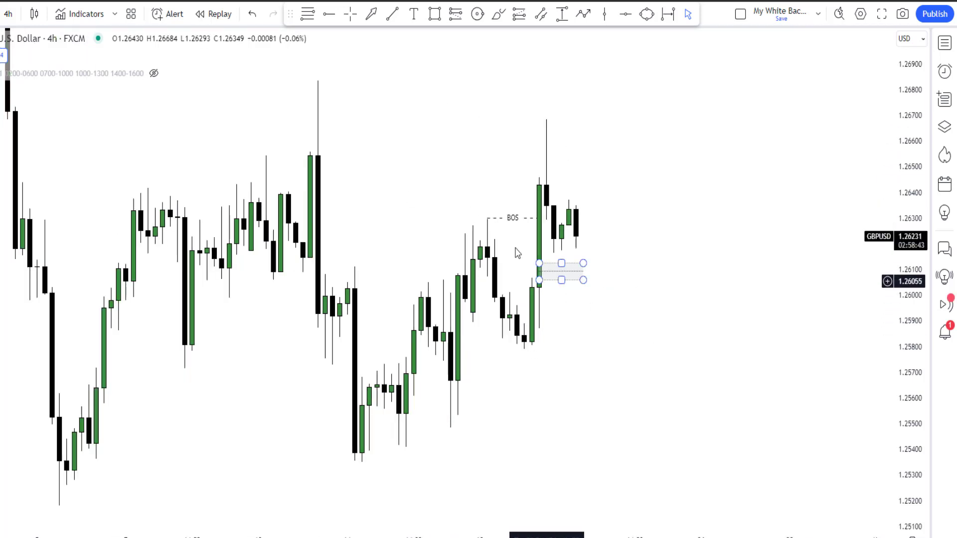
click(307, 13)
click(525, 349)
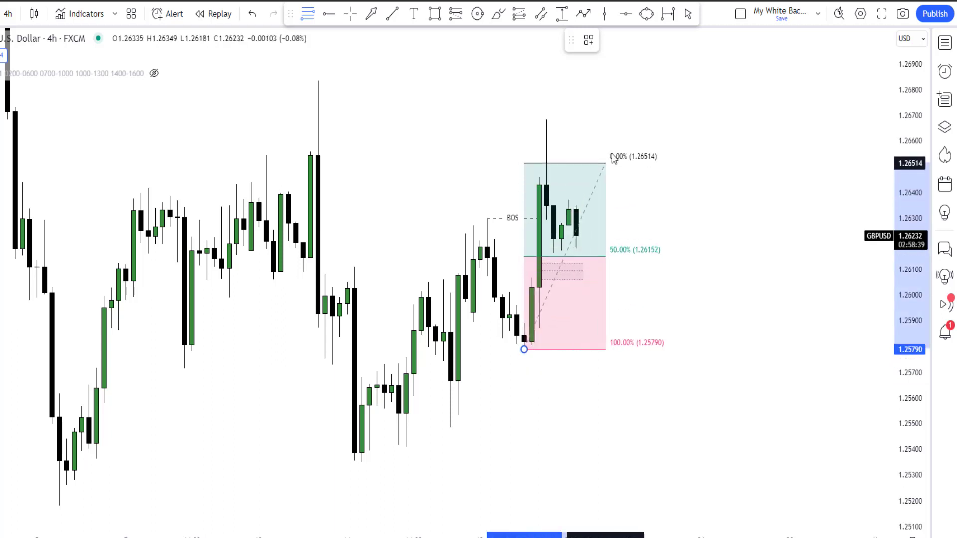
click(637, 123)
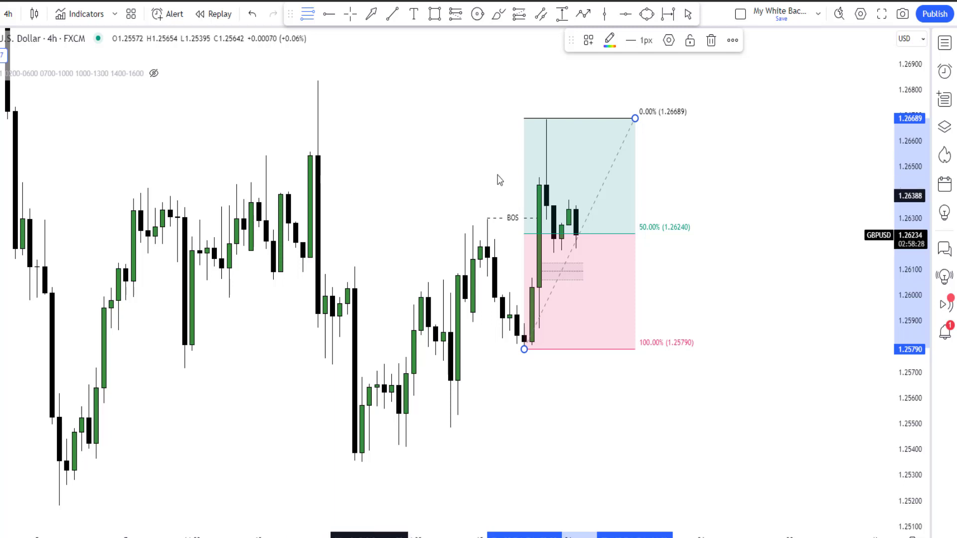
click(689, 14)
Search for DXY and load the U.S. Dollar Index from TVC on the chart.
drag(446, 173, 568, 251)
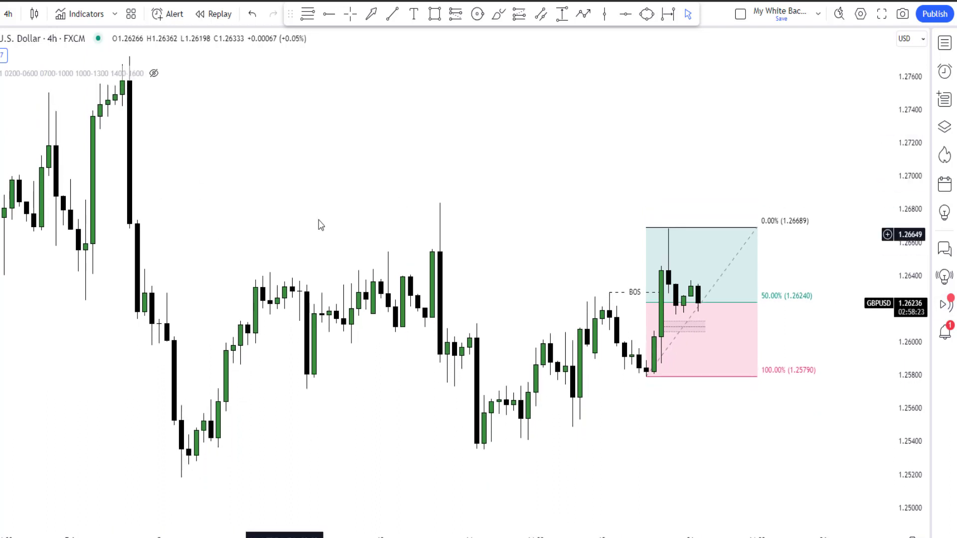
drag(318, 222, 209, 214)
drag(920, 422, 916, 269)
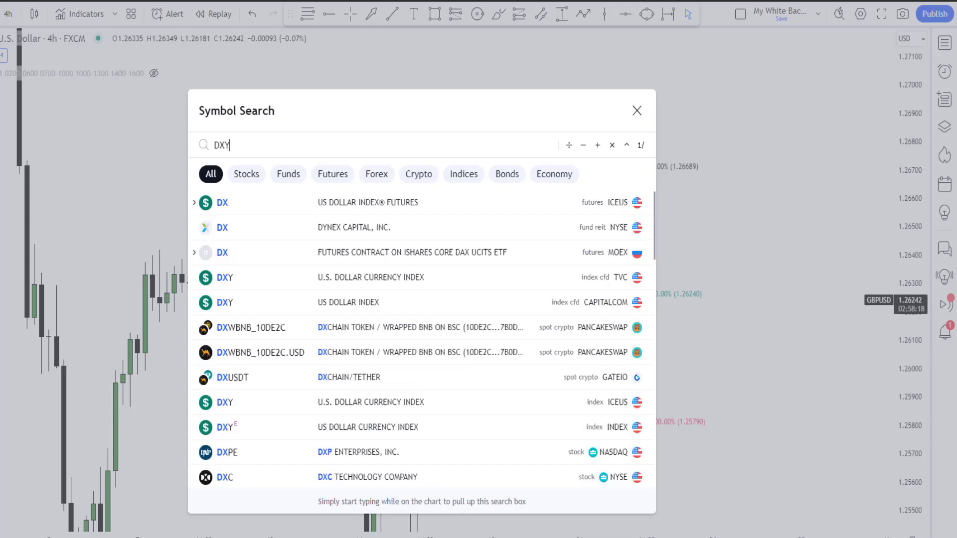
text(Y)
click(310, 205)
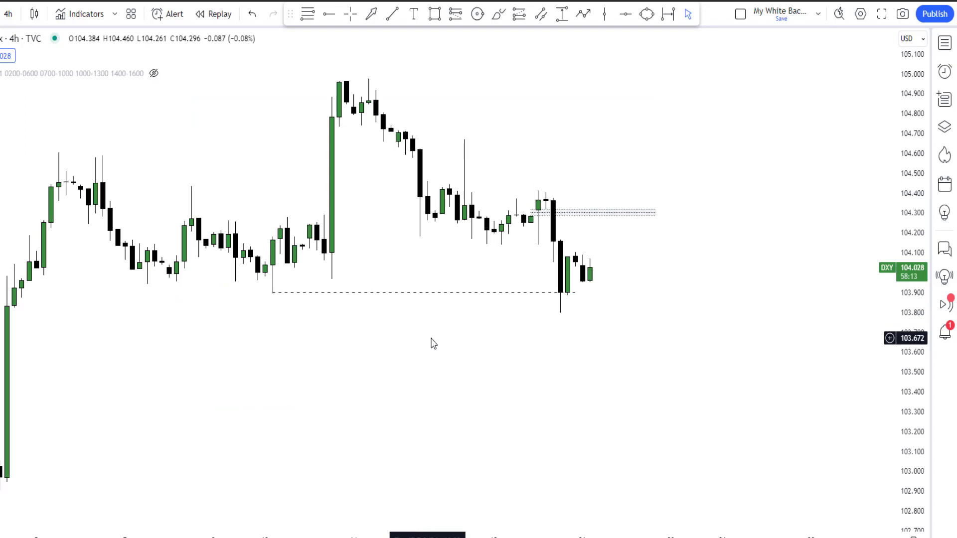
Mark a rectangular zone from about 103.804 to 103.512, starting 1 February, and brush a price path dipping through it and rising to about 105.
scroll(502, 324, down, 3)
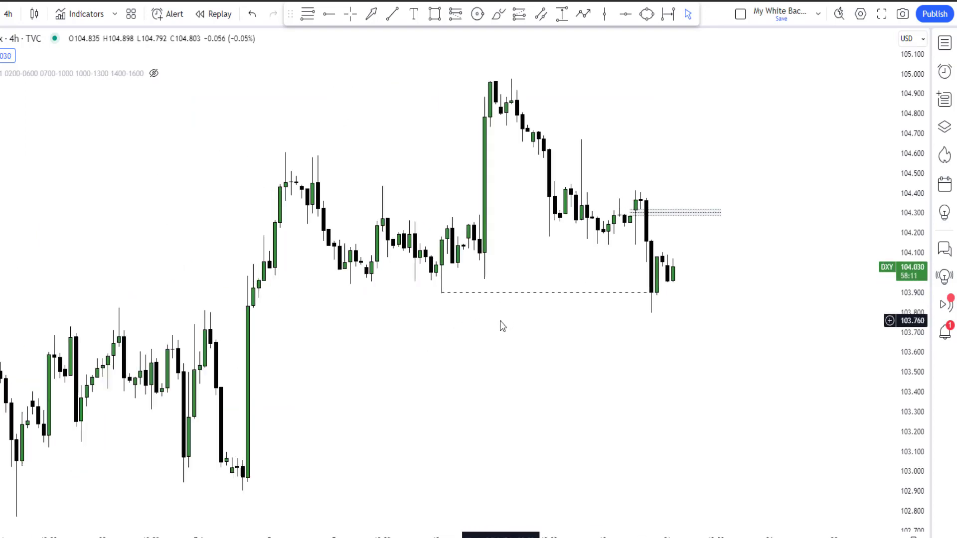
scroll(598, 319, down, 2)
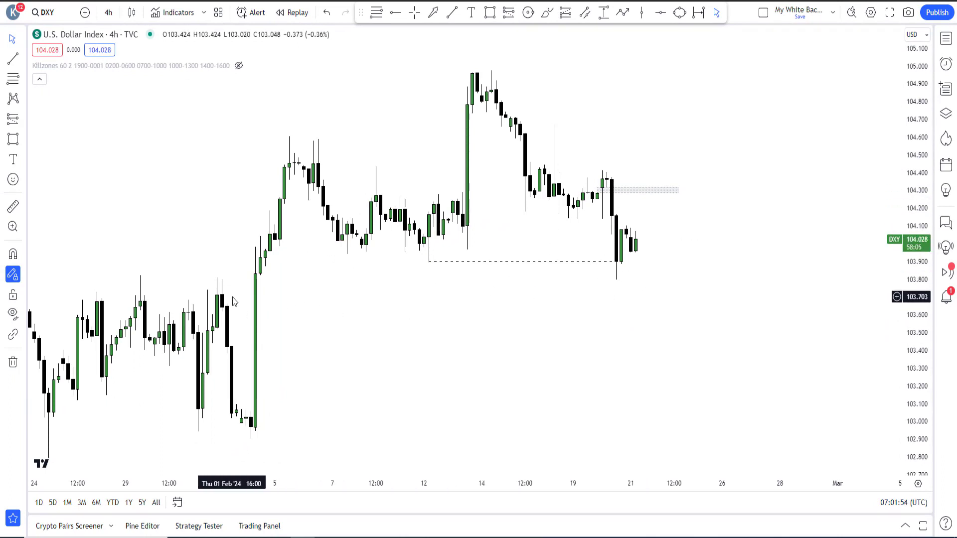
click(489, 12)
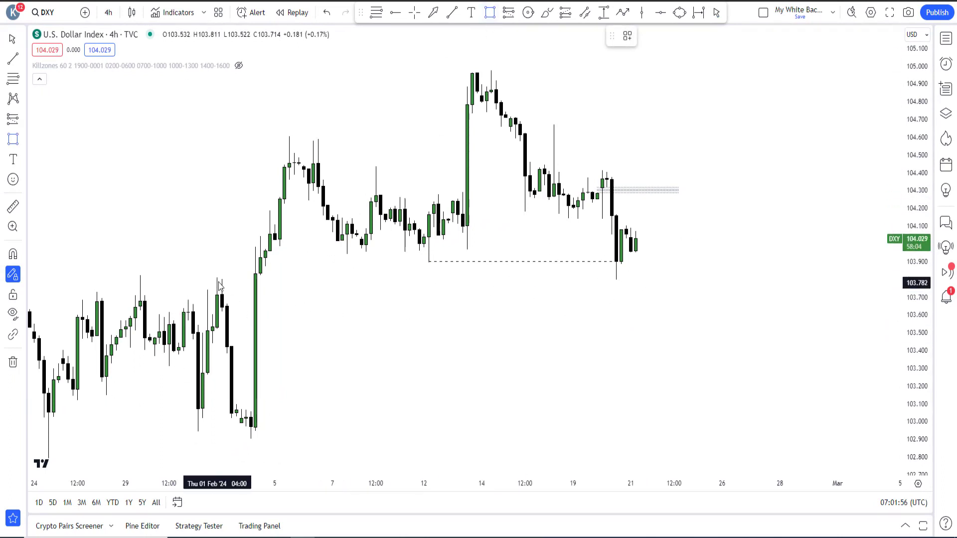
mouse_move(216, 278)
mouse_down()
mouse_move(255, 336)
mouse_move(783, 342)
mouse_move(813, 330)
mouse_up()
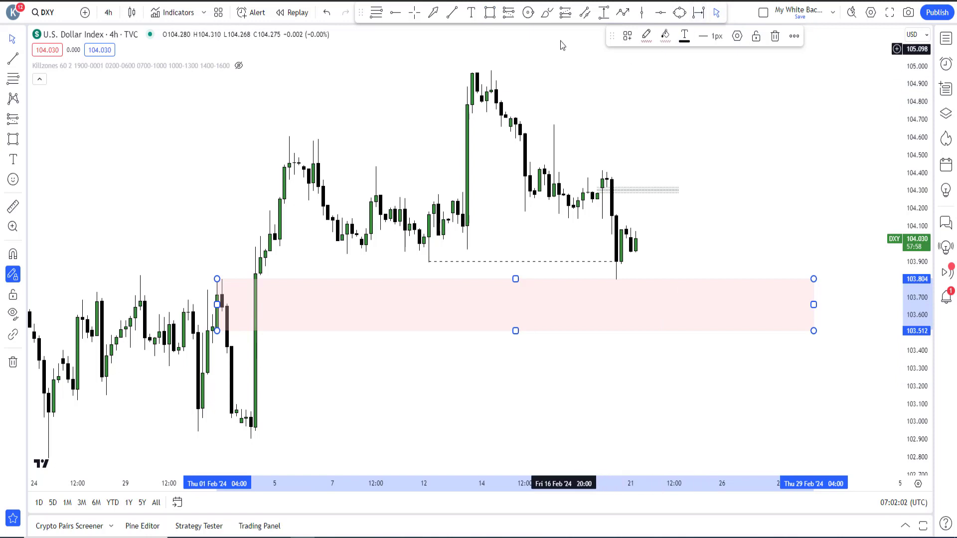
click(548, 14)
mouse_move(636, 229)
mouse_down()
mouse_move(665, 337)
mouse_move(804, 56)
mouse_up()
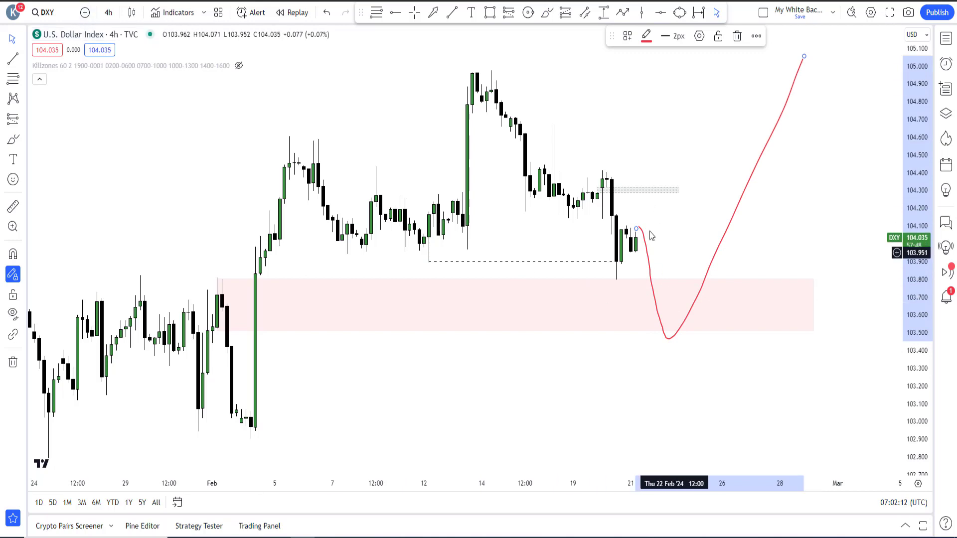
Search for GBPUSD and load the British Pound/U.S. Dollar symbol from FXCM.
click(64, 12)
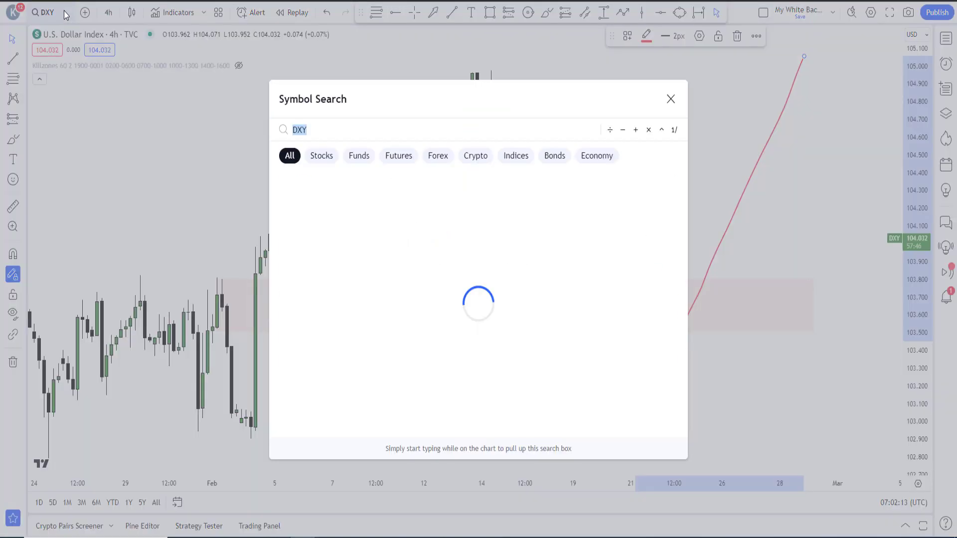
text(GBPUSD)
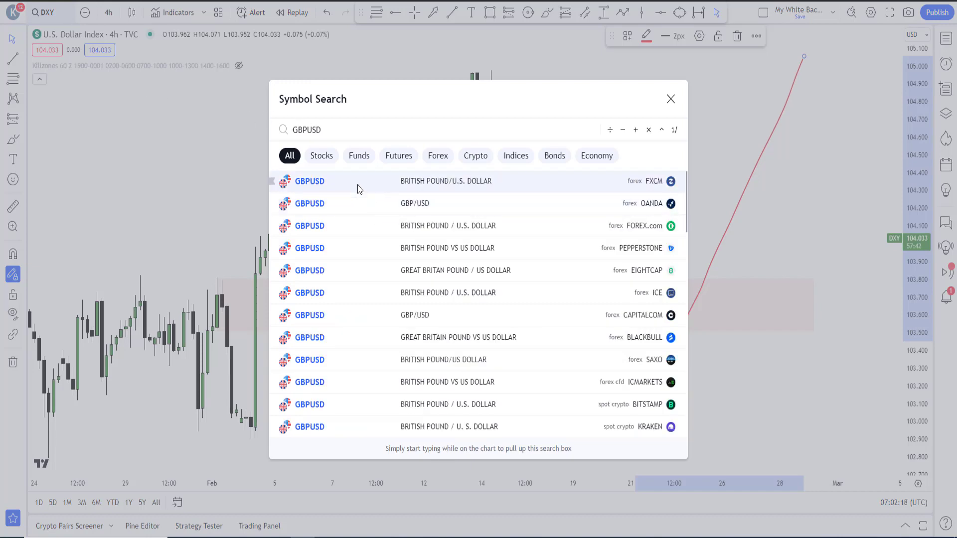
click(357, 184)
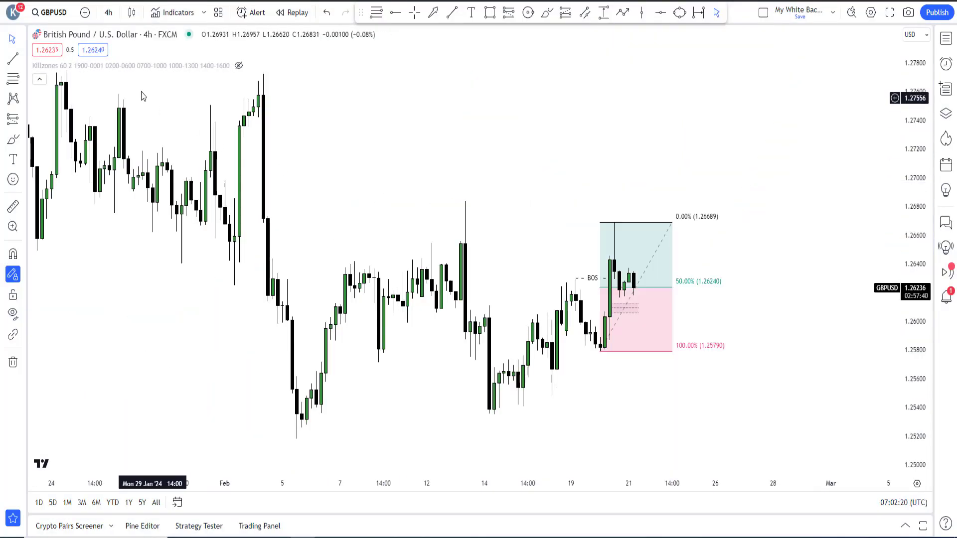
Change the GBPUSD chart back to the 1-hour timeframe and frame the retracement area.
scroll(487, 192, up, 2)
click(112, 17)
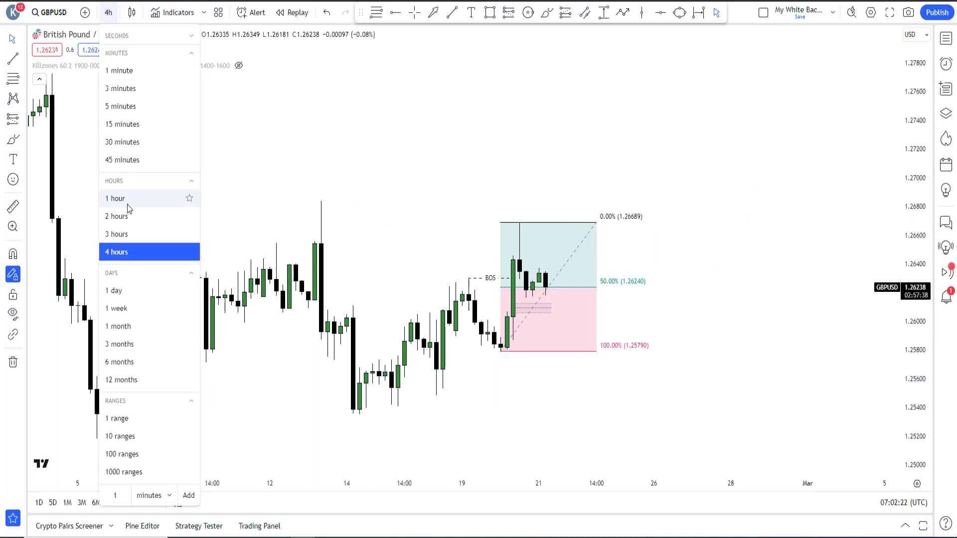
click(124, 198)
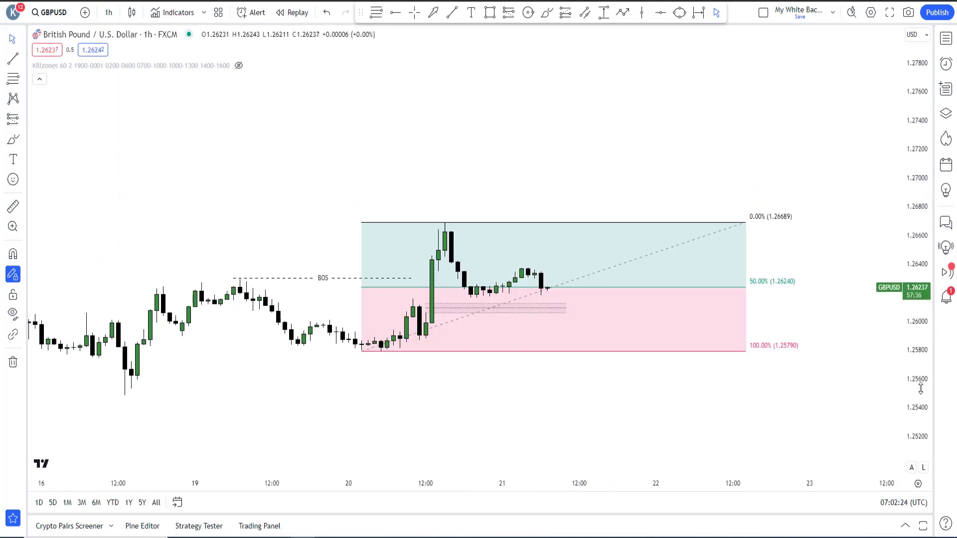
drag(921, 408, 796, 273)
scroll(751, 186, down, 5)
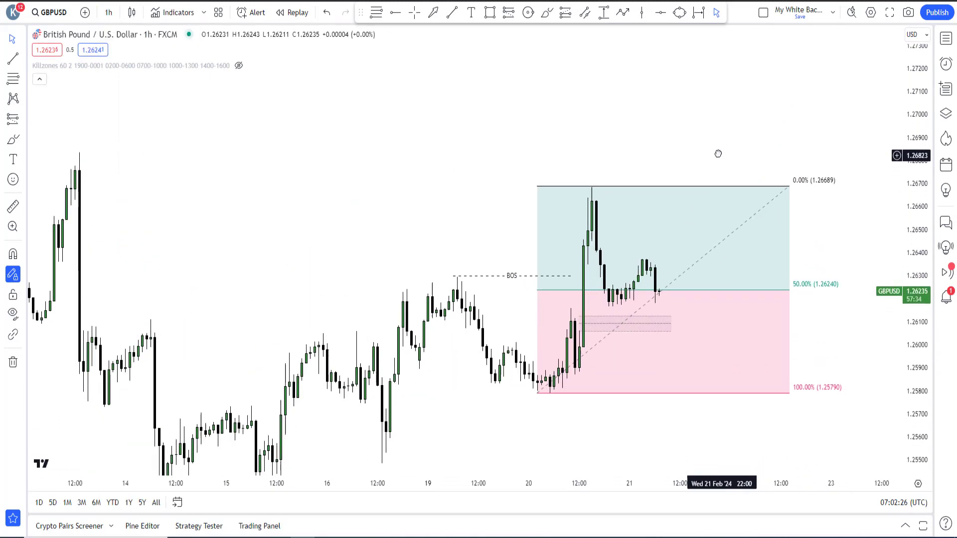
scroll(778, 294, up, 2)
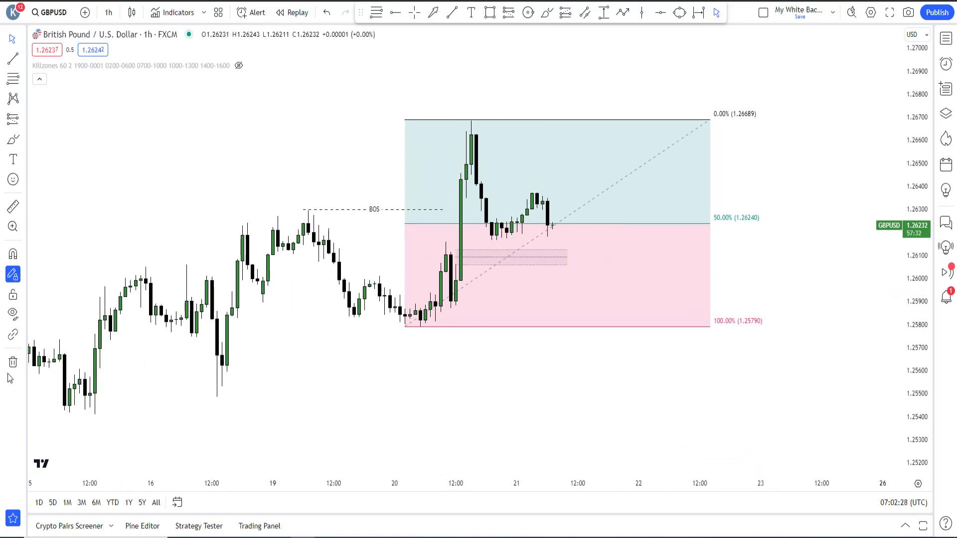
click(13, 362)
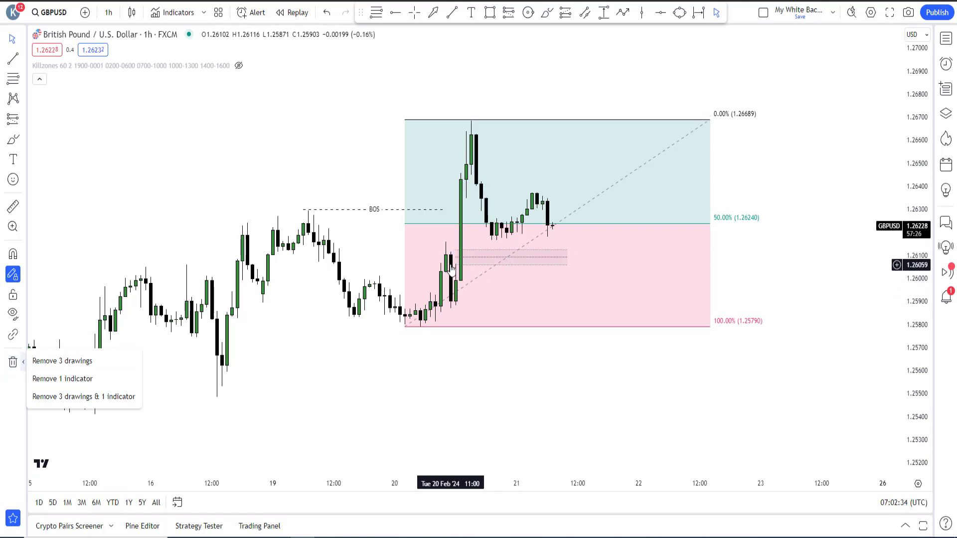
Draw a rectangular zone from about 1.26156 to 1.26030, spanning 20 to 22 February, and select the Fibonacci retracement.
click(490, 13)
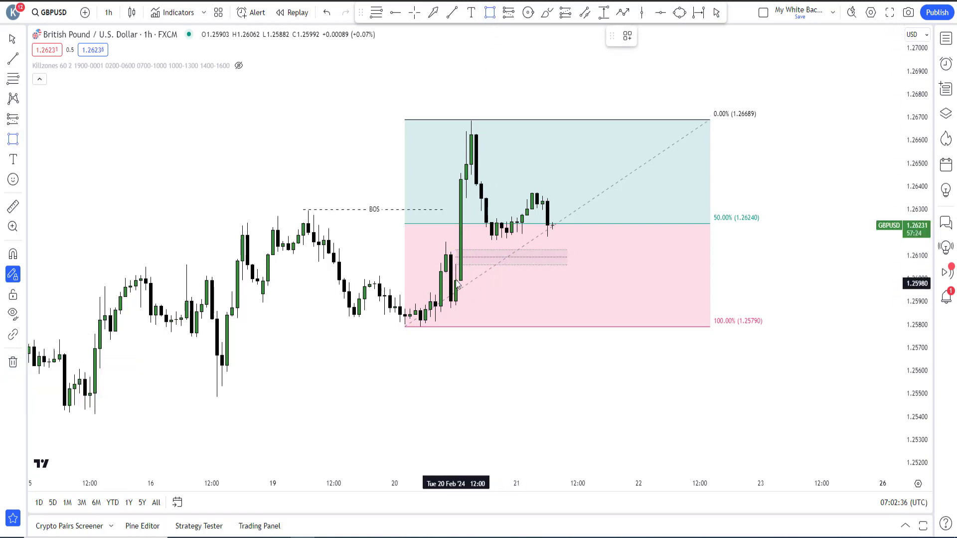
drag(445, 243, 751, 272)
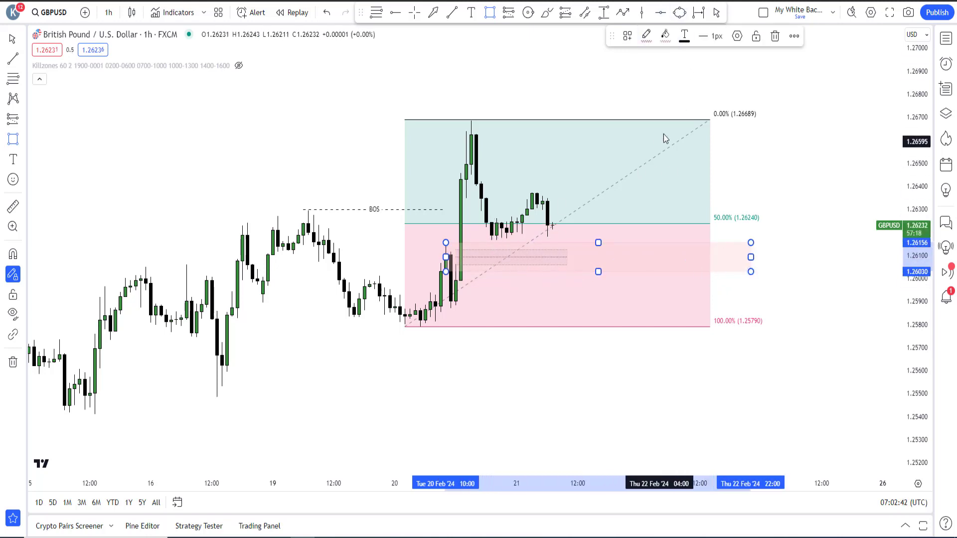
click(618, 188)
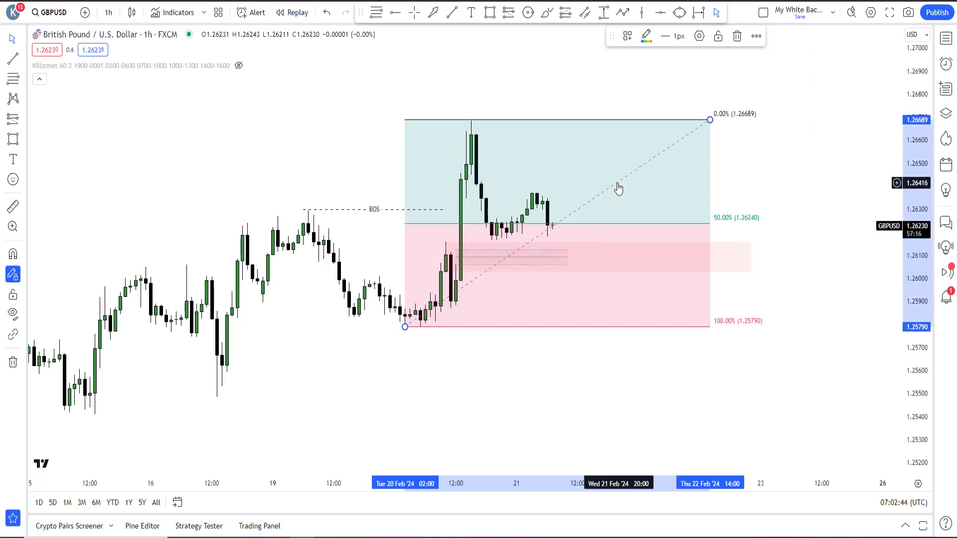
Delete the Fibonacci retracement from the GBPUSD chart and frame the price area around the red zone.
key(Delete)
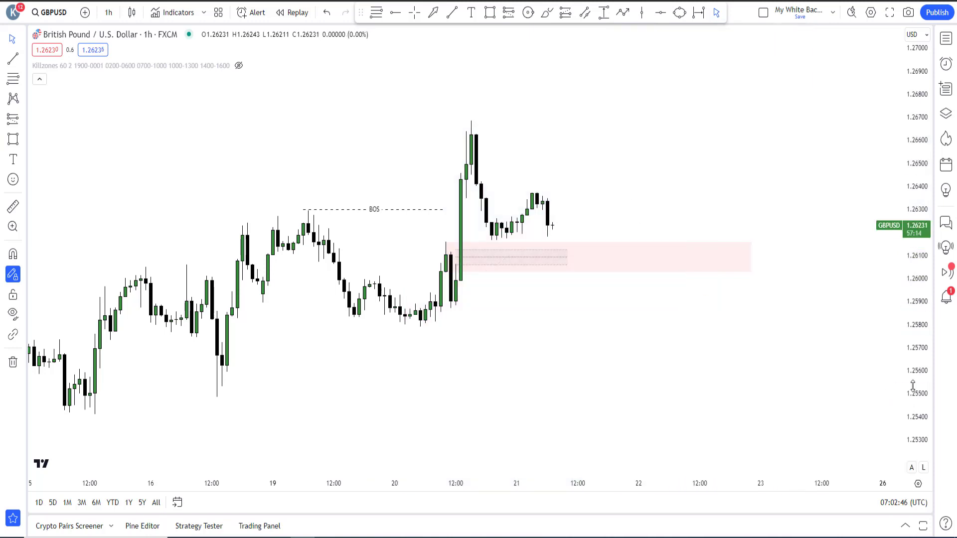
drag(912, 386, 912, 353)
scroll(648, 214, down, 1)
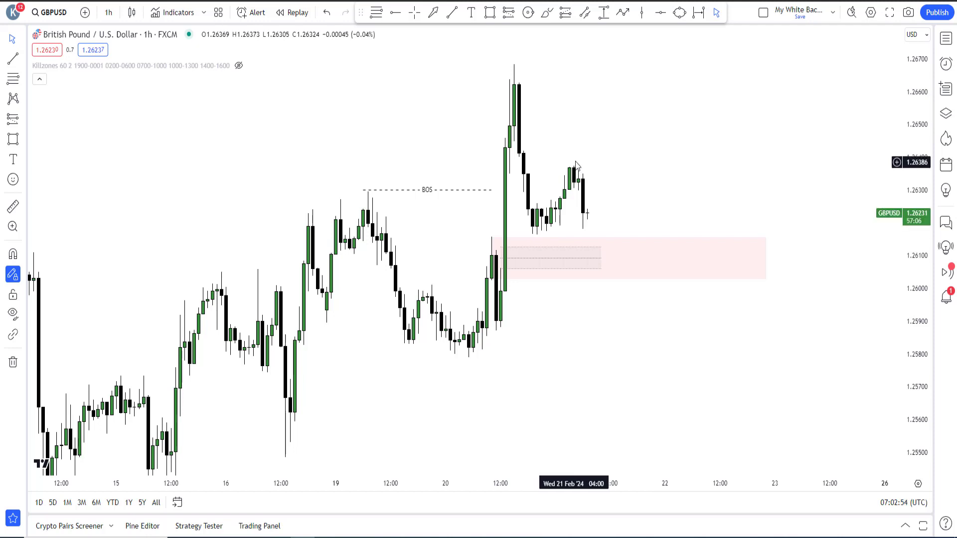
Brush red strokes under the equal lows above the zone and along the upper and lower edges of the red zone.
click(547, 12)
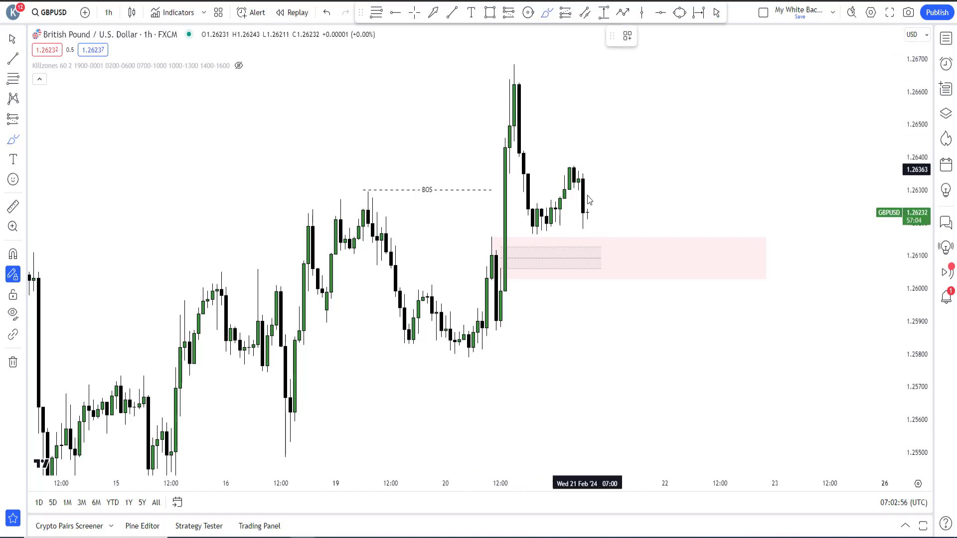
drag(523, 236, 579, 240)
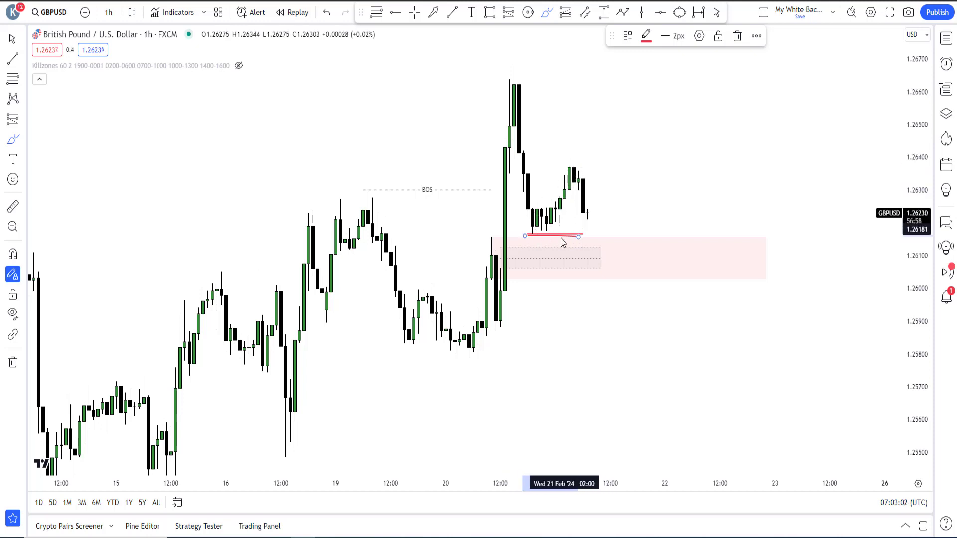
mouse_move(560, 239)
mouse_down()
mouse_move(524, 236)
mouse_move(568, 236)
mouse_up()
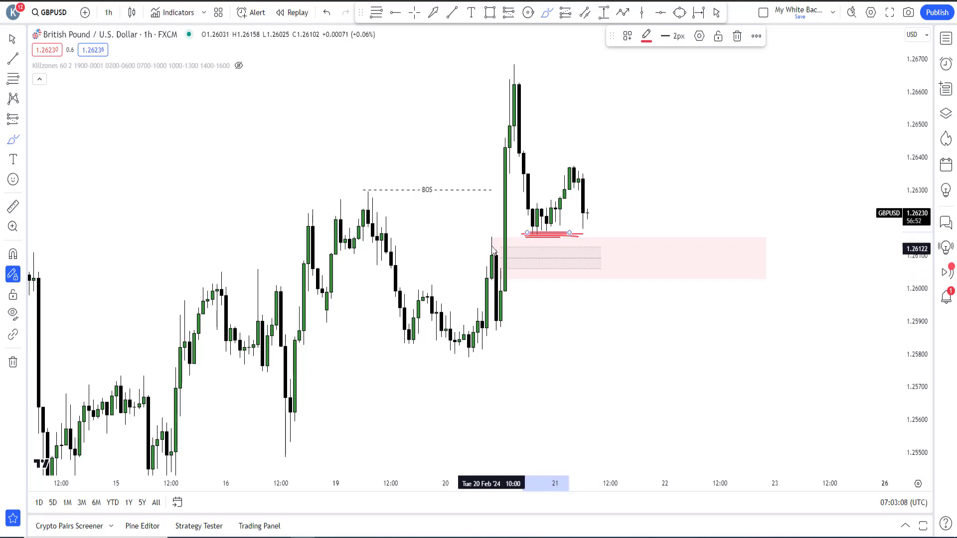
drag(627, 239, 492, 240)
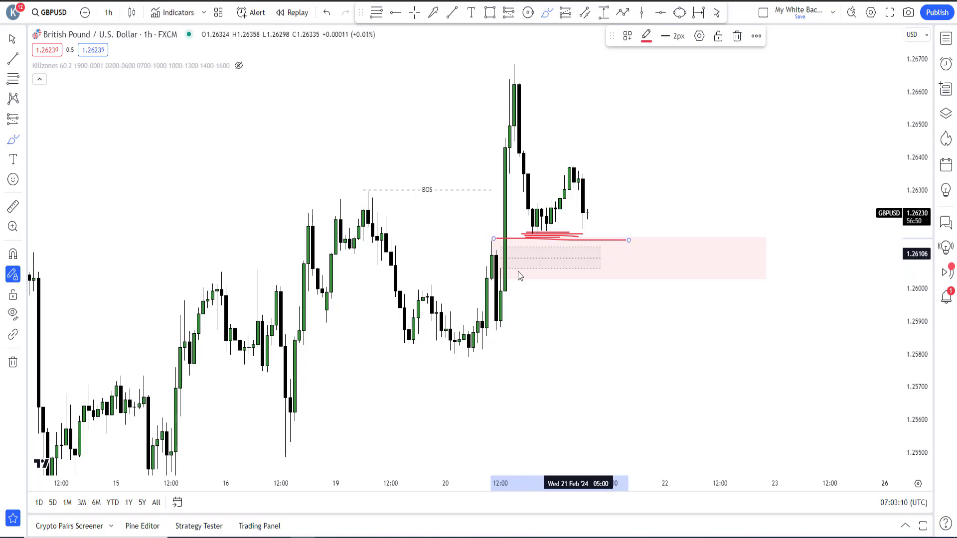
drag(490, 279, 610, 278)
mouse_move(591, 217)
mouse_down()
mouse_move(617, 260)
mouse_move(701, 79)
mouse_up()
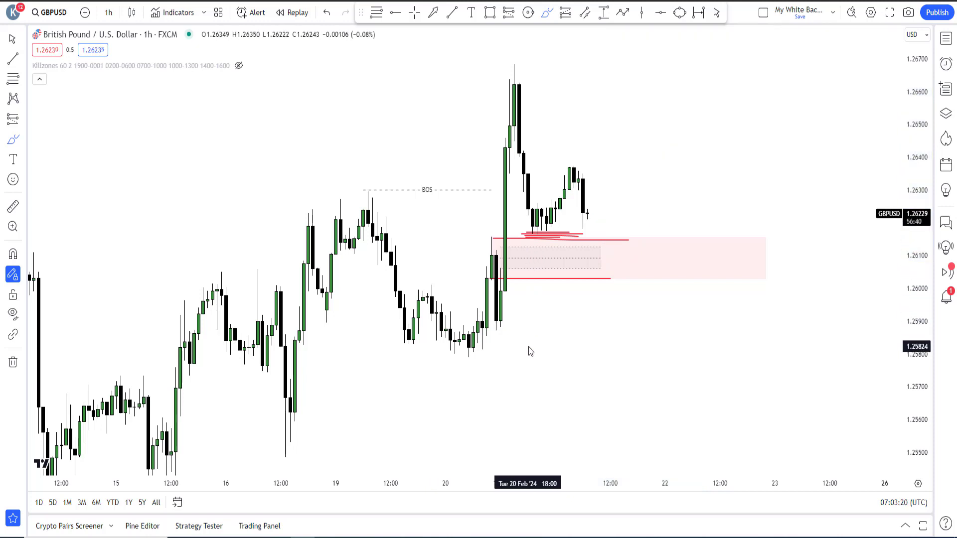
Reposition the BOS line at 1.26301 so it spans from 19 February 06:00 to 20 February 13:00.
click(716, 13)
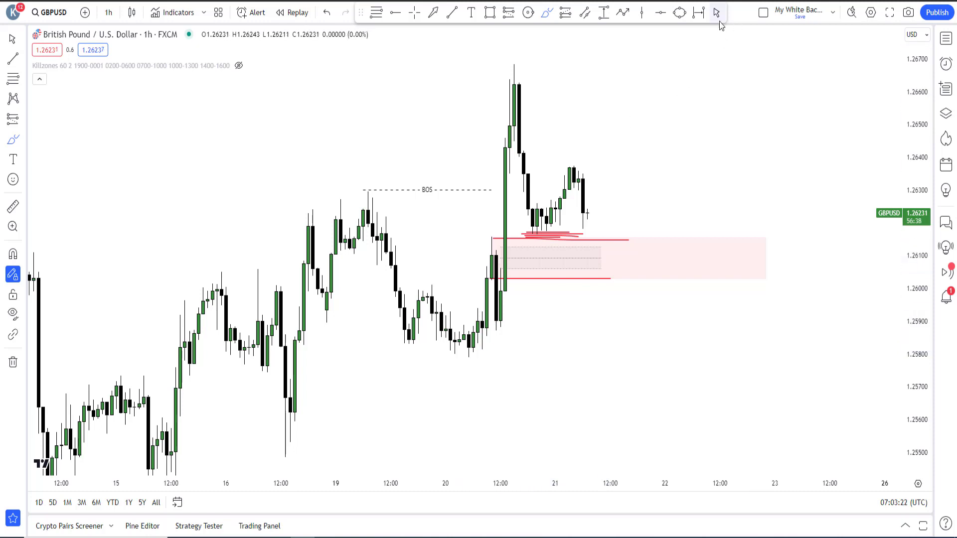
drag(429, 190, 443, 190)
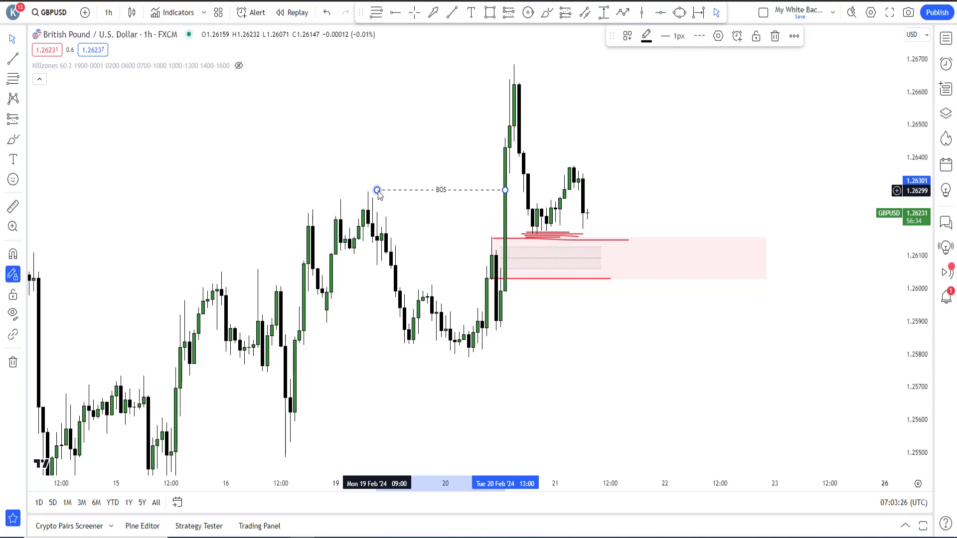
drag(378, 195, 364, 194)
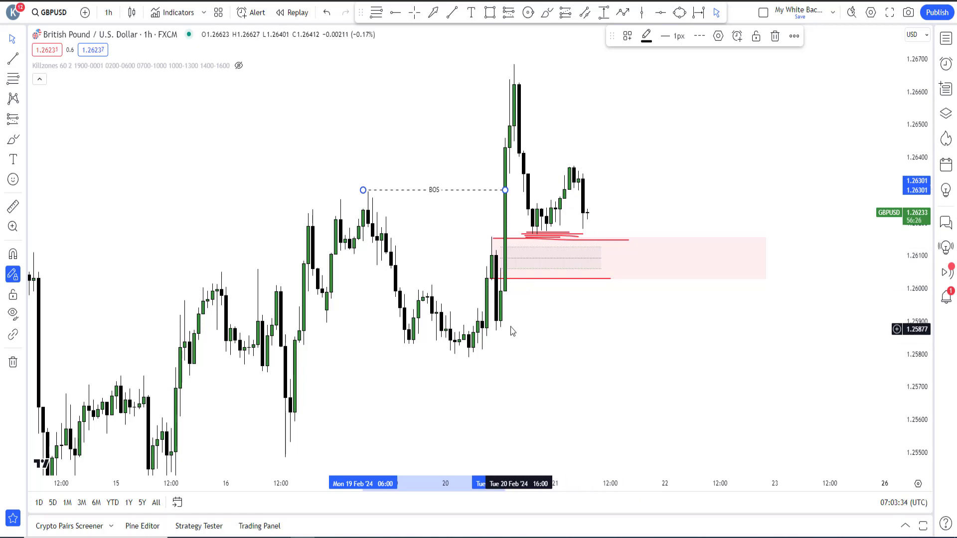
Switch the chart to the 15-minute timeframe and show the hidden Killzones indicator.
click(108, 13)
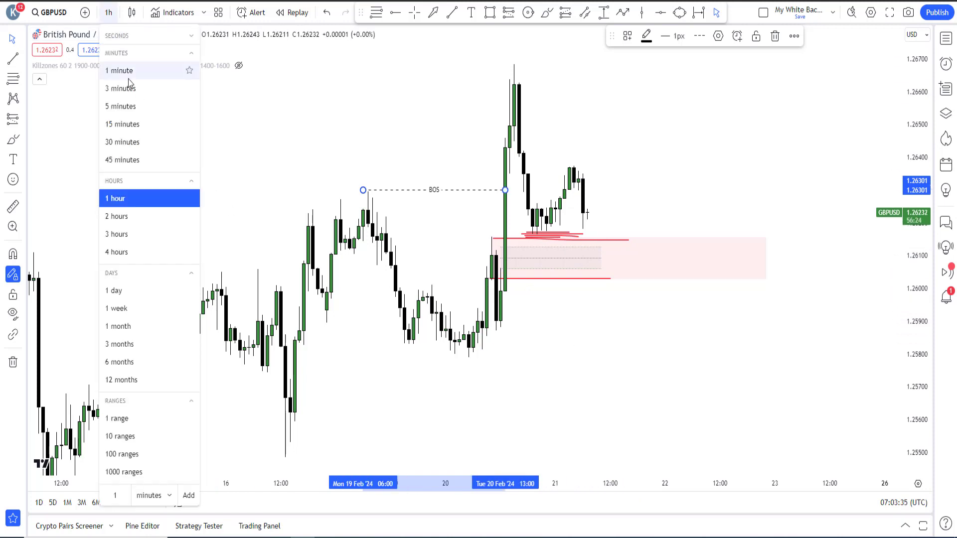
click(121, 130)
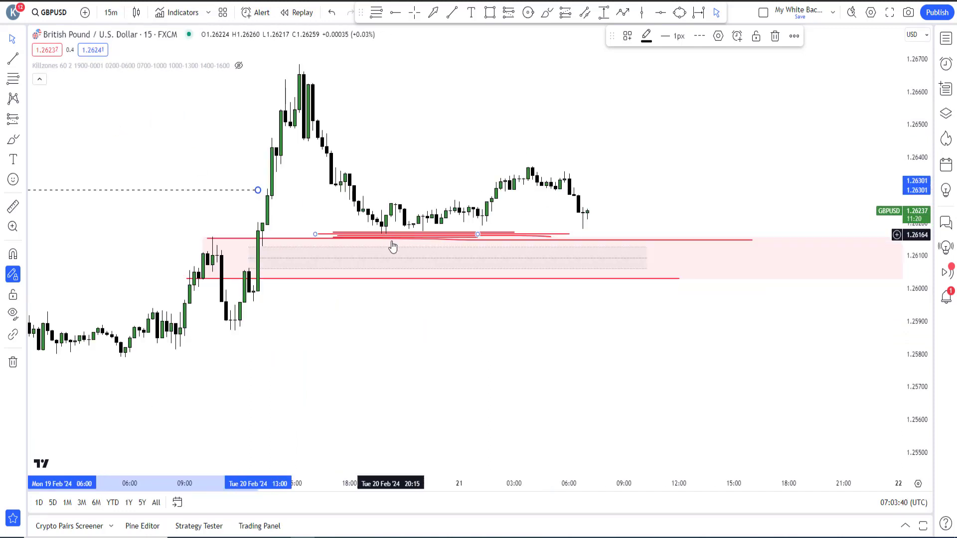
scroll(401, 264, down, 2)
click(235, 233)
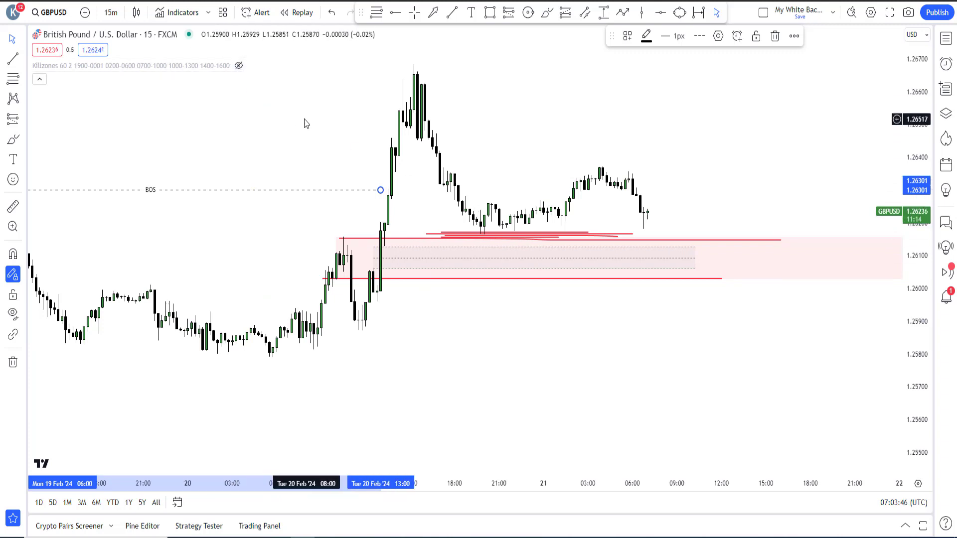
click(238, 65)
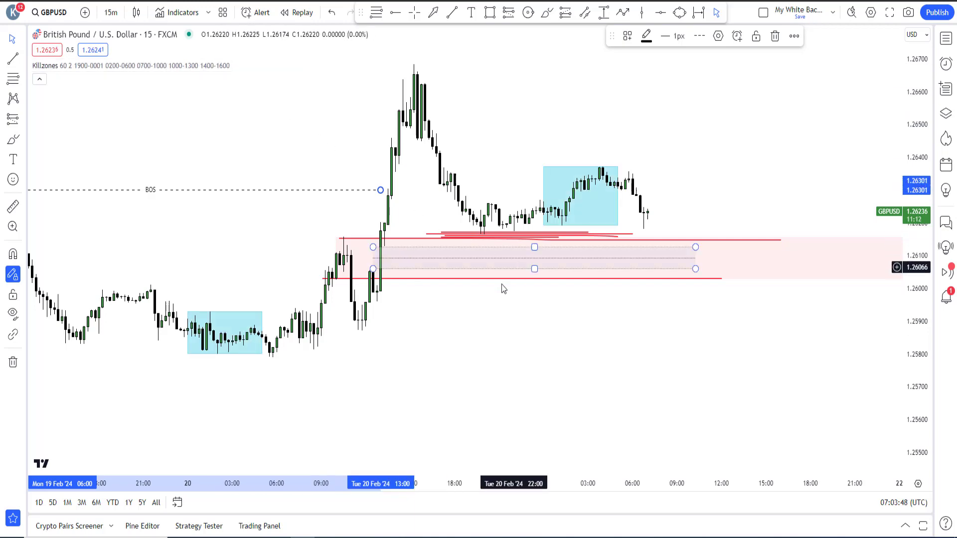
drag(916, 386, 906, 304)
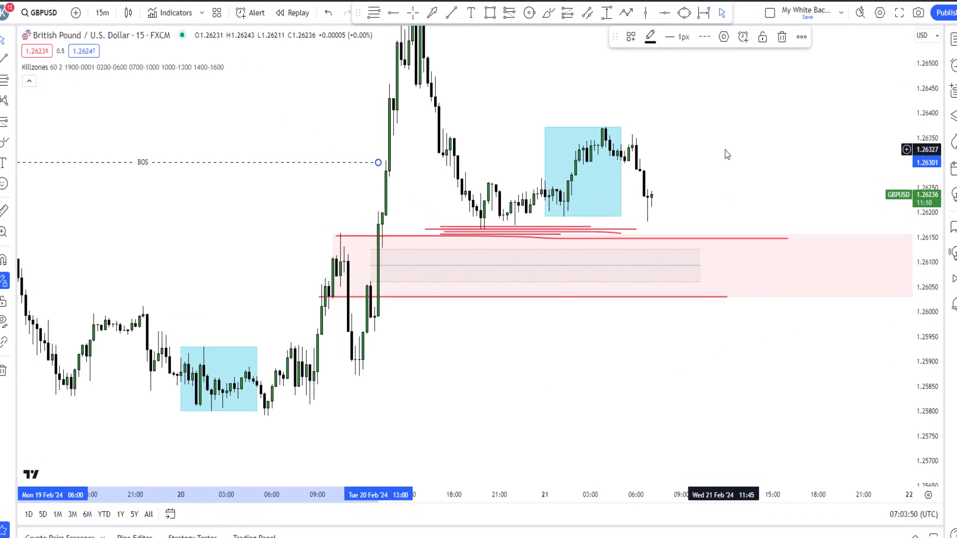
drag(947, 229, 937, 250)
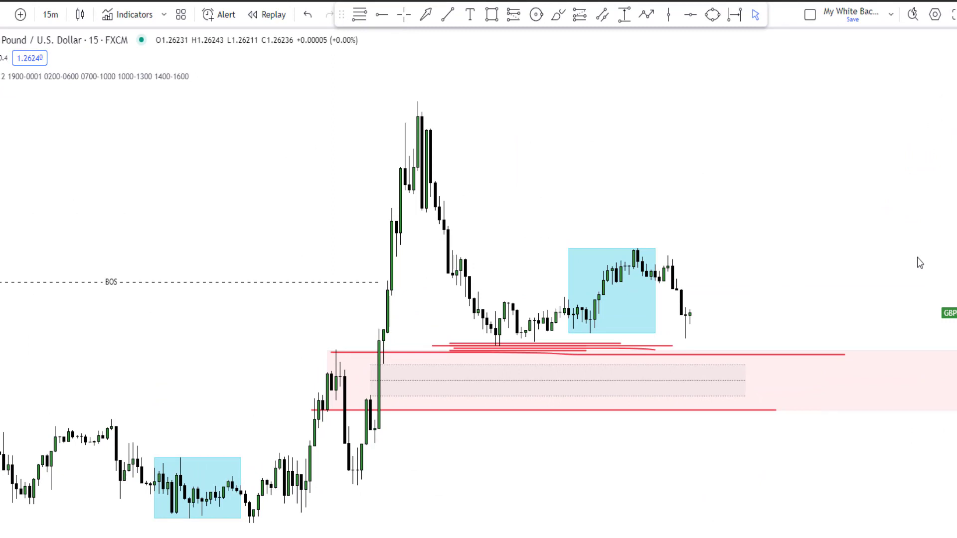
Delete all the red brush strokes under the equal lows and along the zone's edges.
click(756, 356)
key(Delete)
click(654, 350)
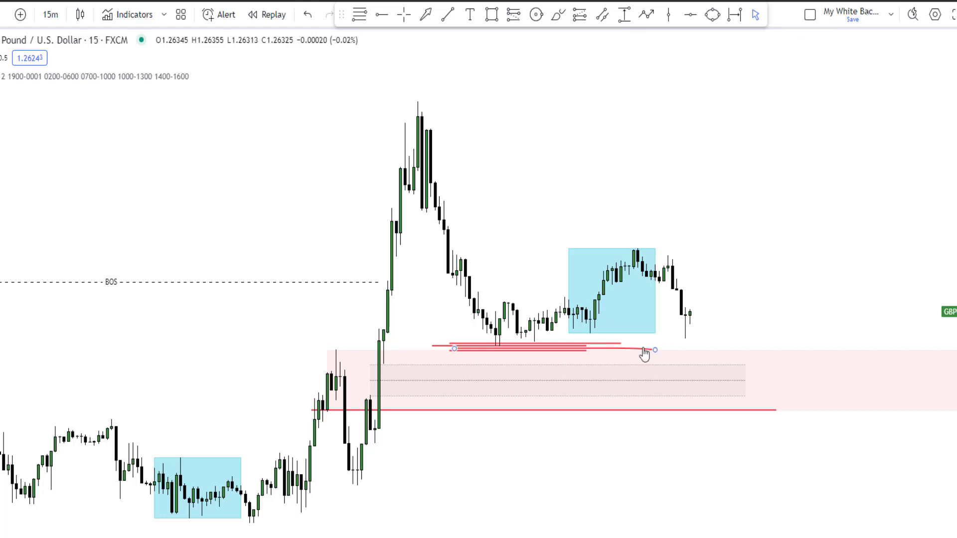
drag(644, 351, 586, 351)
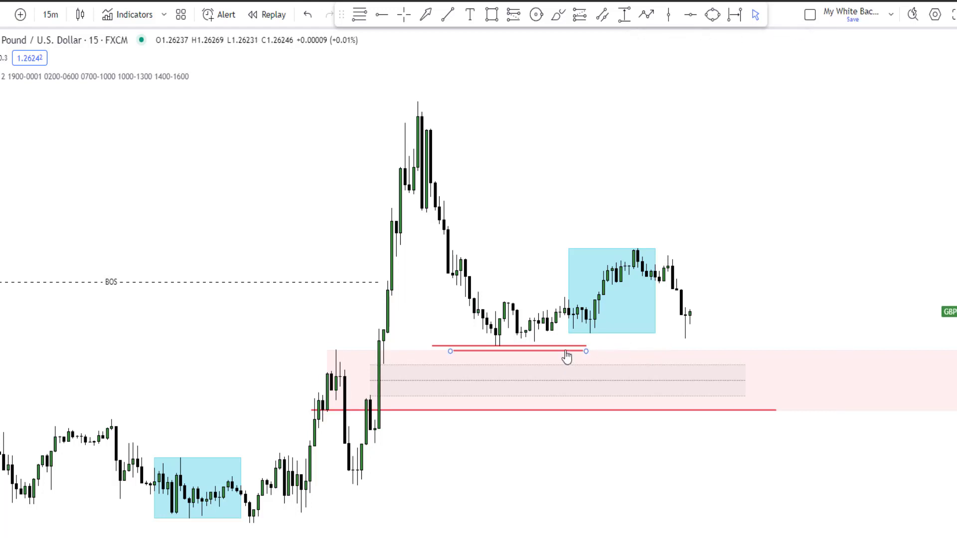
key(ctrl+z)
click(570, 346)
key(Delete)
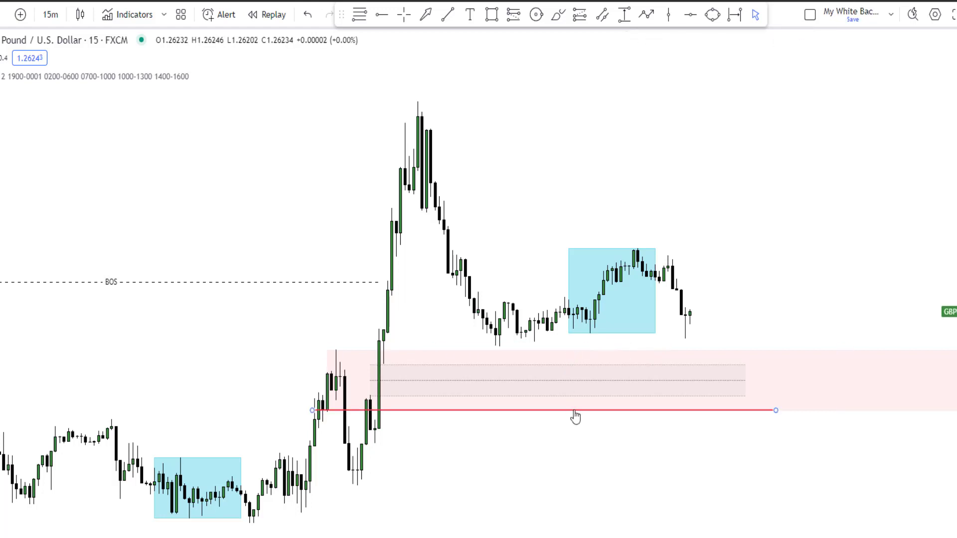
click(573, 410)
key(Delete)
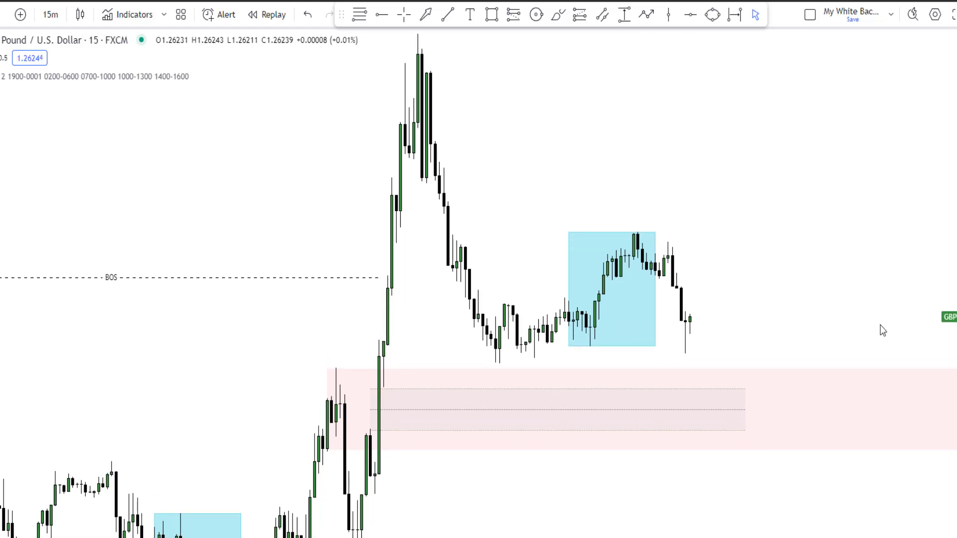
Enable session breaks in the chart's event settings and apply the change.
drag(851, 283, 784, 276)
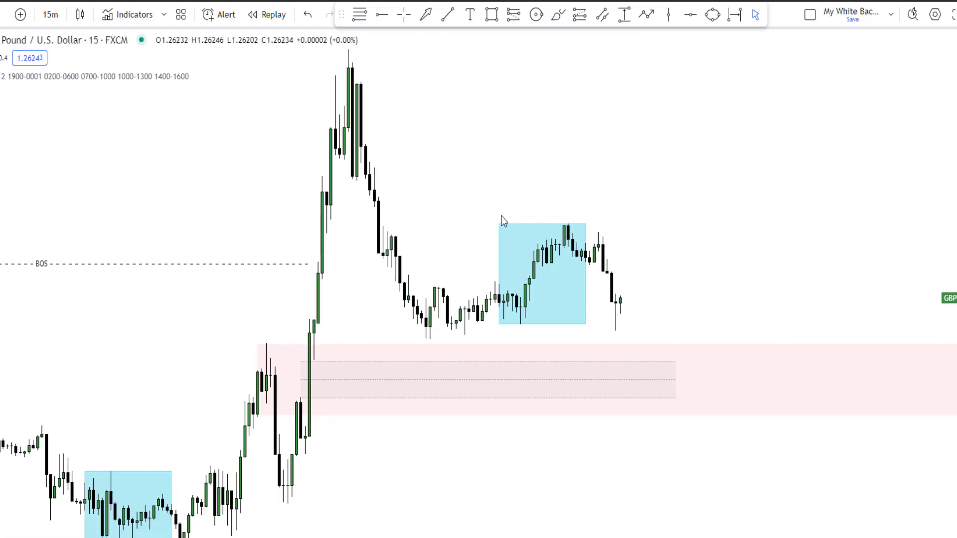
right_click(444, 93)
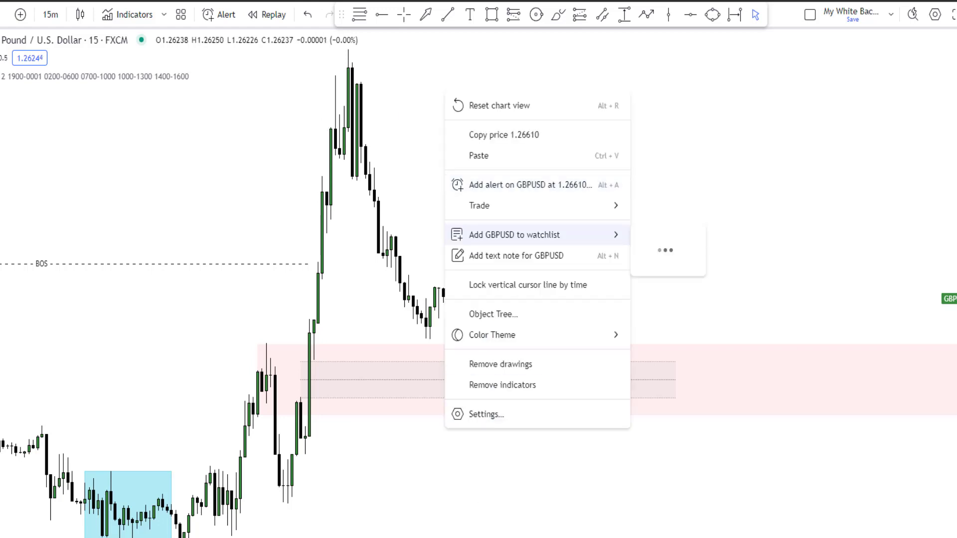
click(481, 429)
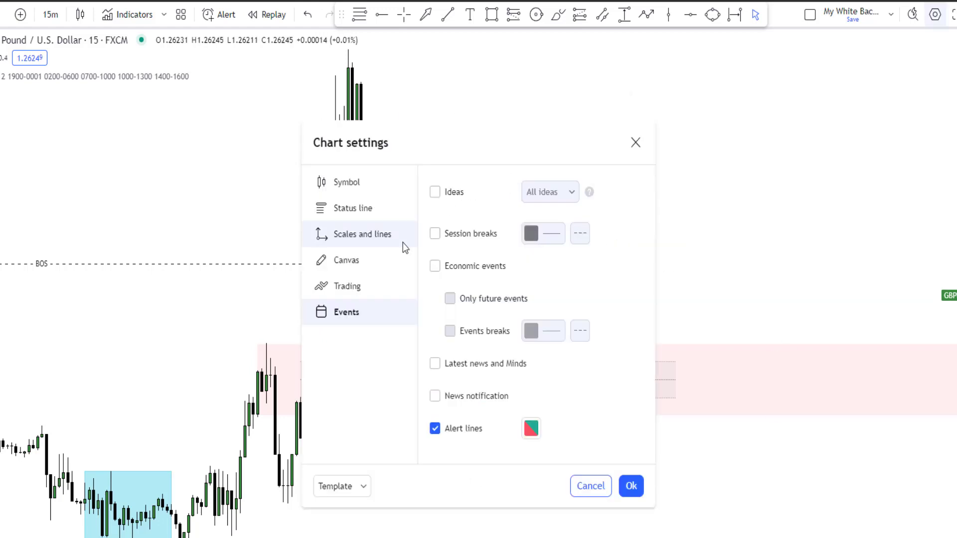
click(435, 237)
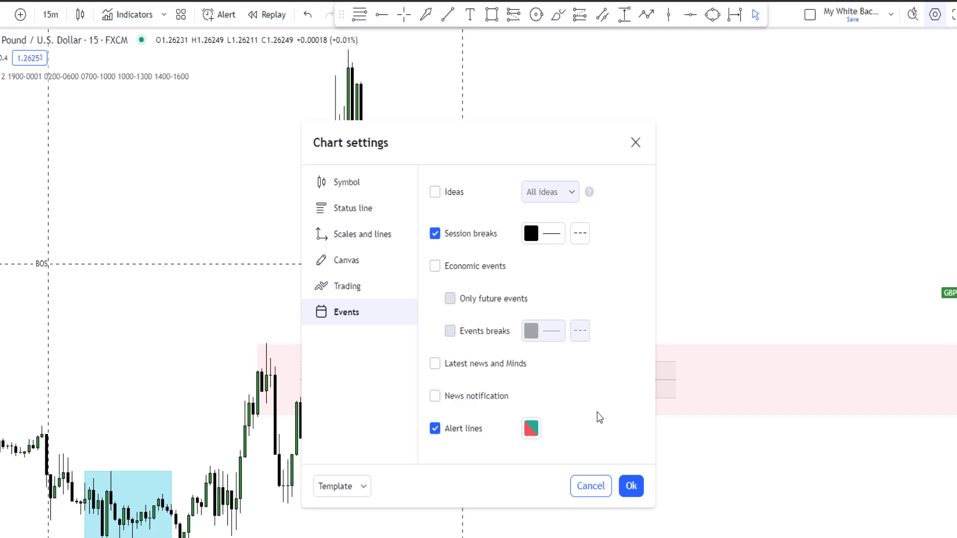
click(631, 486)
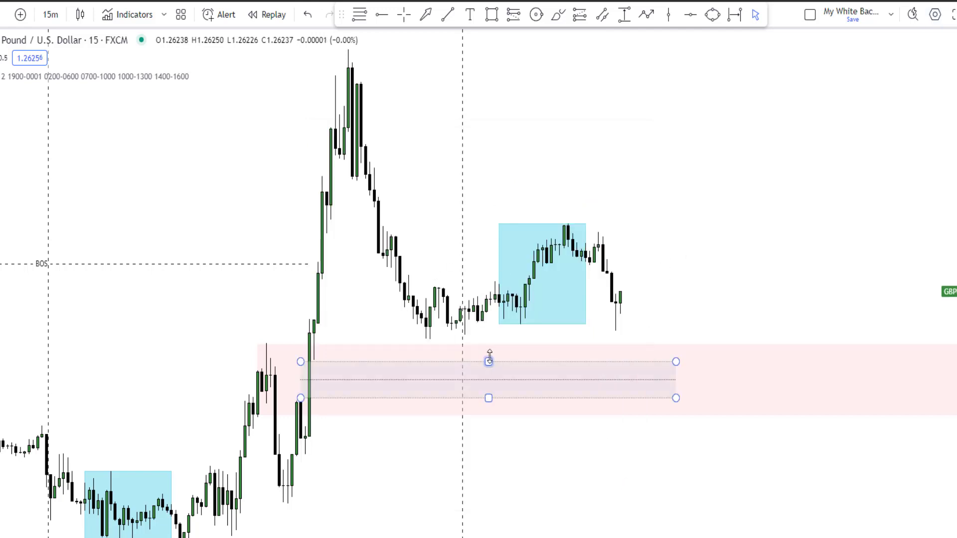
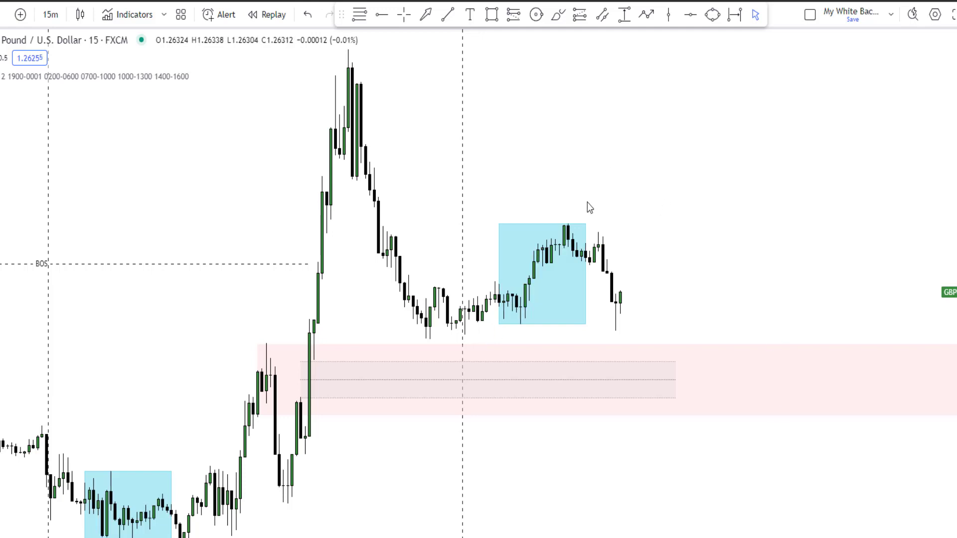
Draw dashed horizontal trend lines along the high and the low of the 21 February killzone box, extending slightly past it.
scroll(592, 297, up, 2)
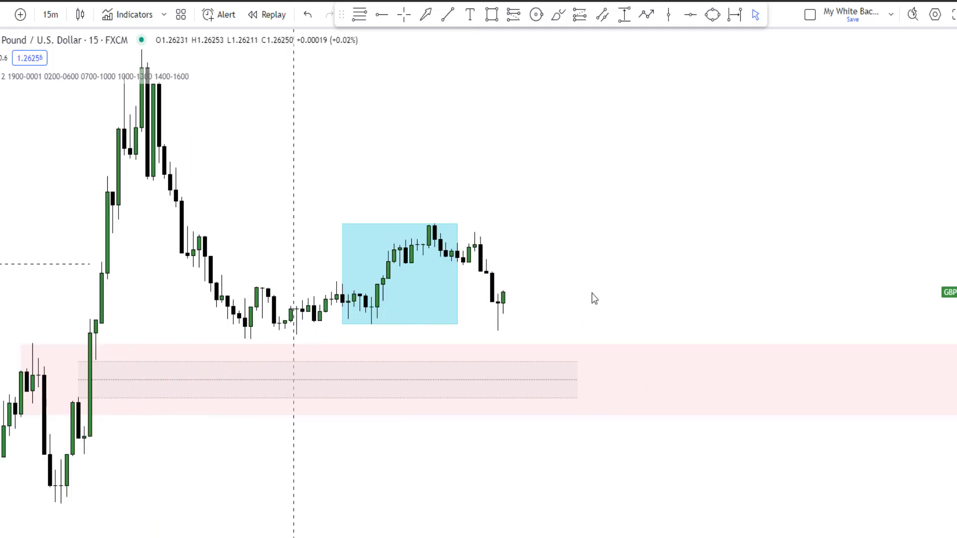
drag(591, 297, 701, 293)
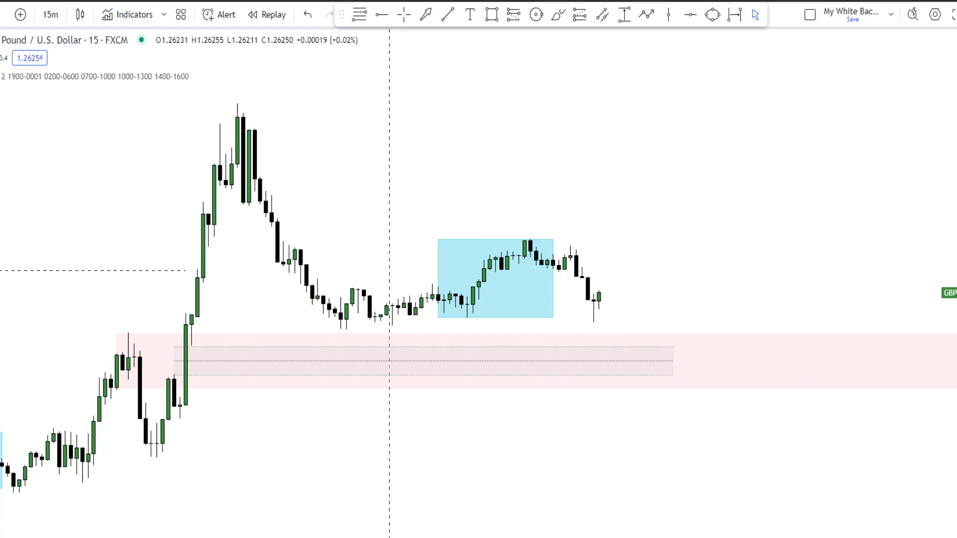
click(758, 343)
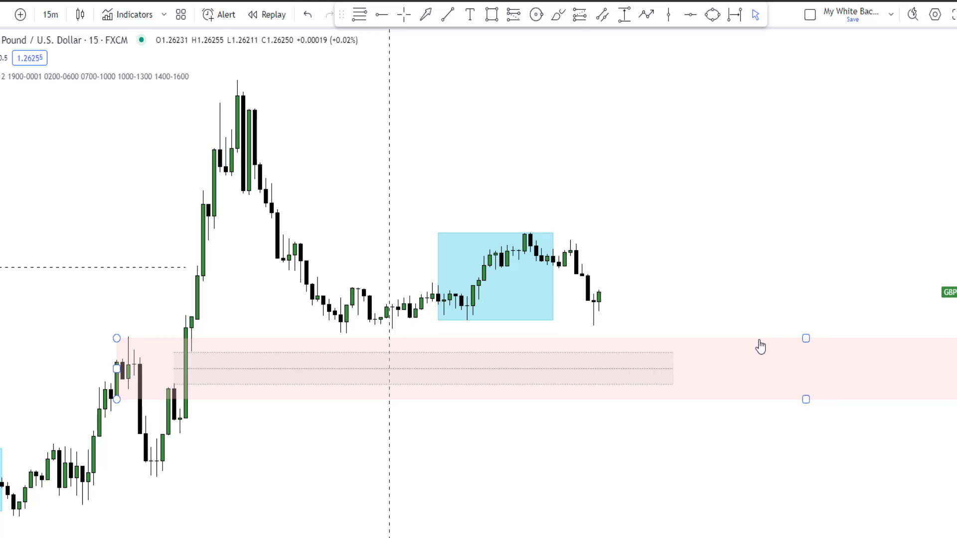
click(555, 329)
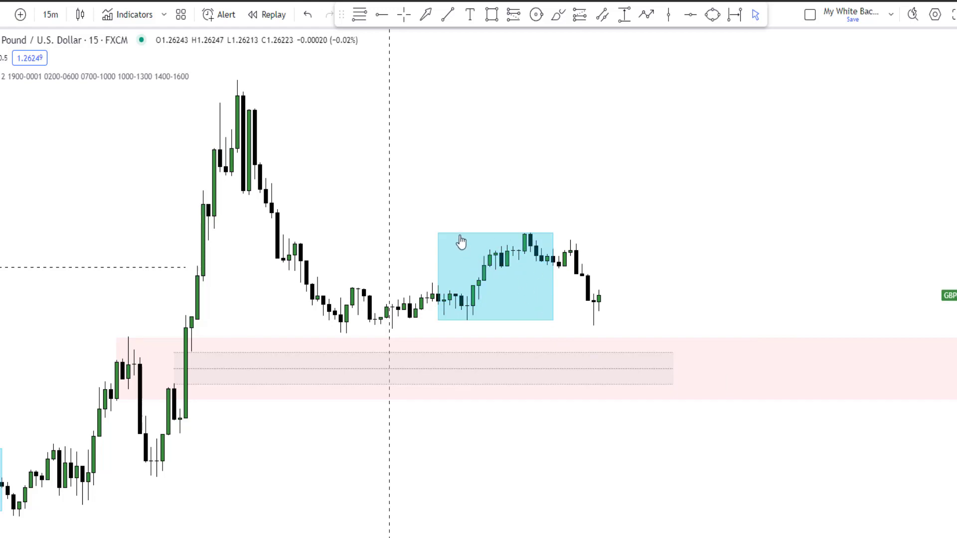
click(448, 15)
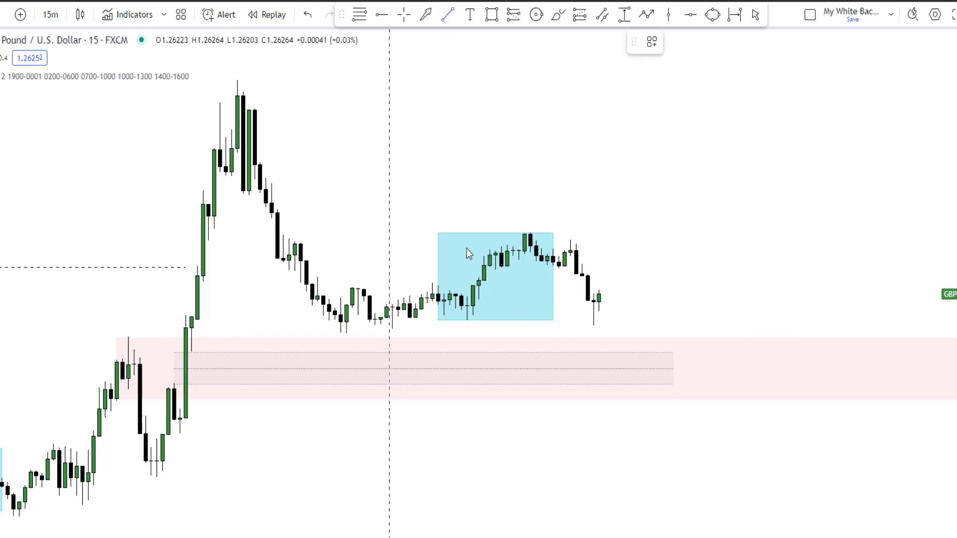
click(438, 234)
click(564, 234)
click(432, 319)
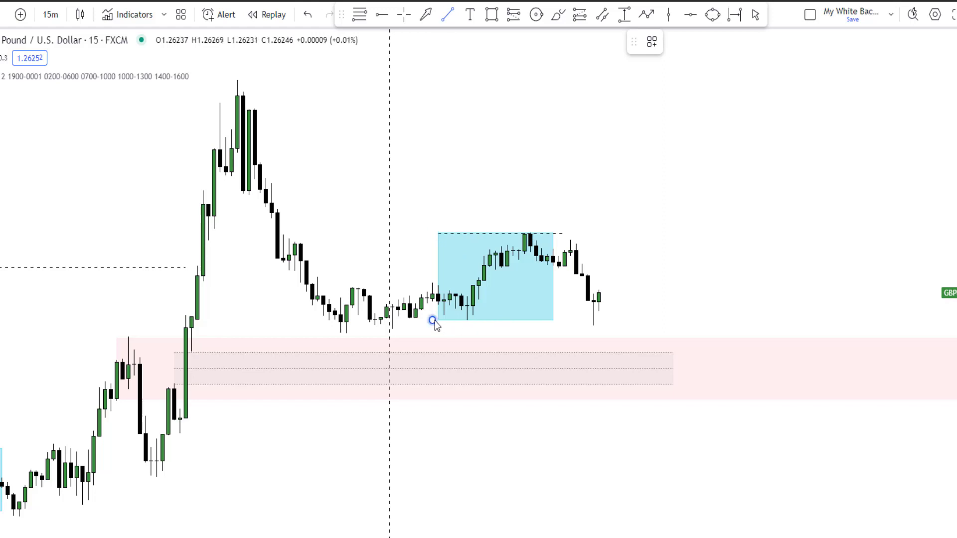
click(582, 320)
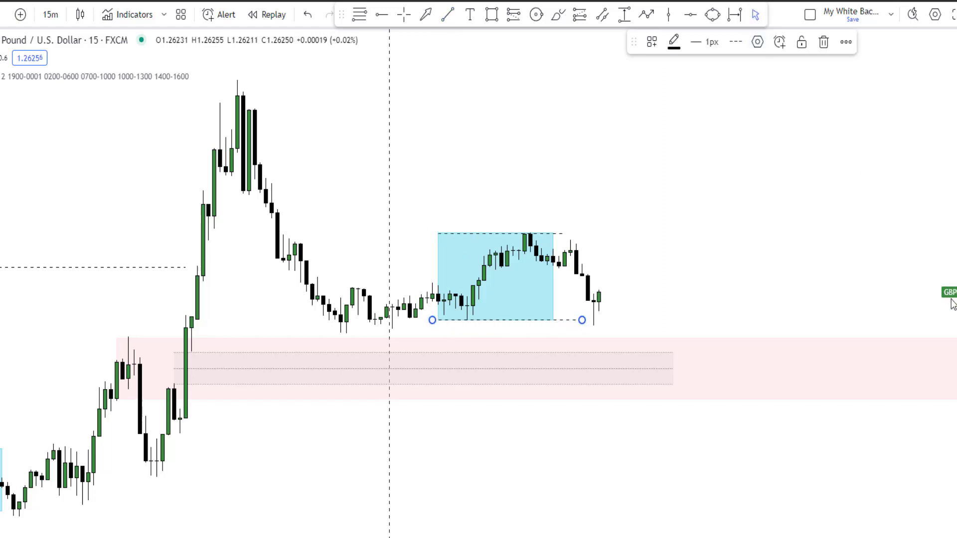
click(574, 365)
Brush a short red path from the latest candles down past the killzone low line and curling back up.
click(557, 15)
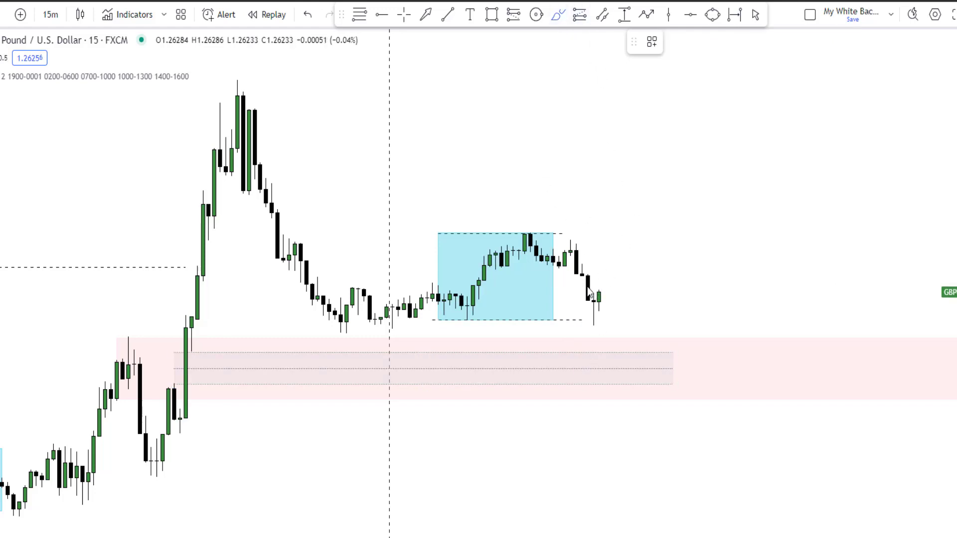
mouse_move(588, 289)
mouse_down()
mouse_move(598, 323)
mouse_move(610, 319)
mouse_up()
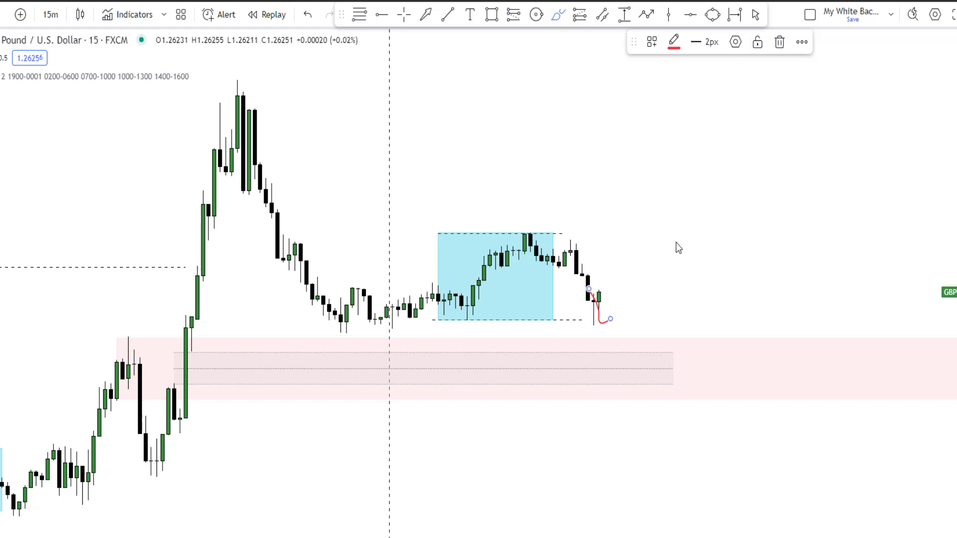
Delete the short red brush path below the latest candles.
key(Delete)
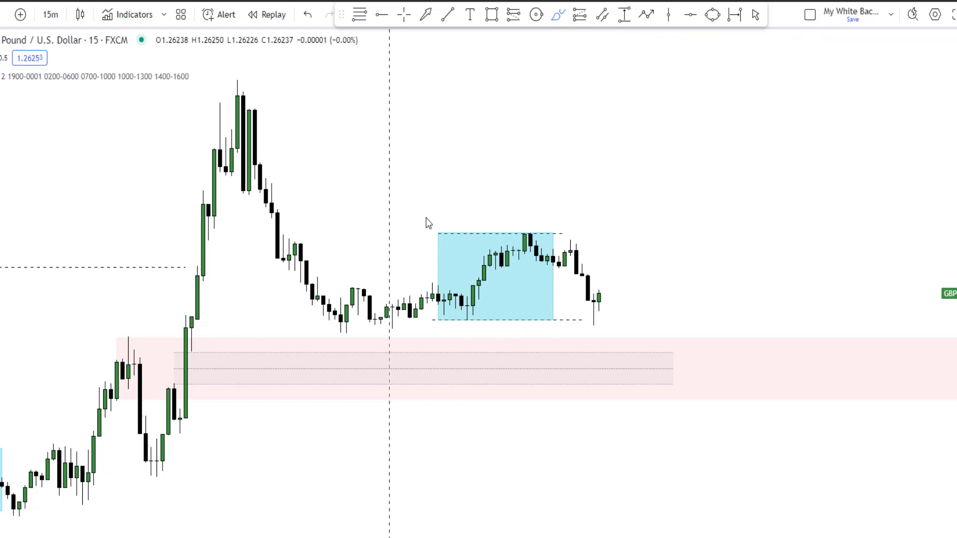
Sketch a zigzag path in the empty chart area showing a sideways range, a dip below its lows, a strong rally and a small pullback.
click(646, 15)
click(645, 220)
click(661, 179)
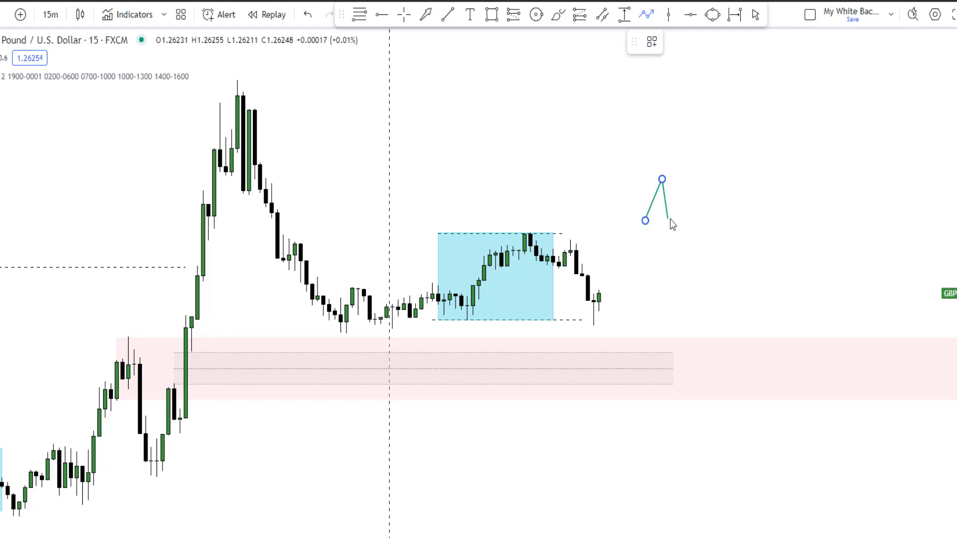
click(667, 219)
click(679, 176)
click(690, 217)
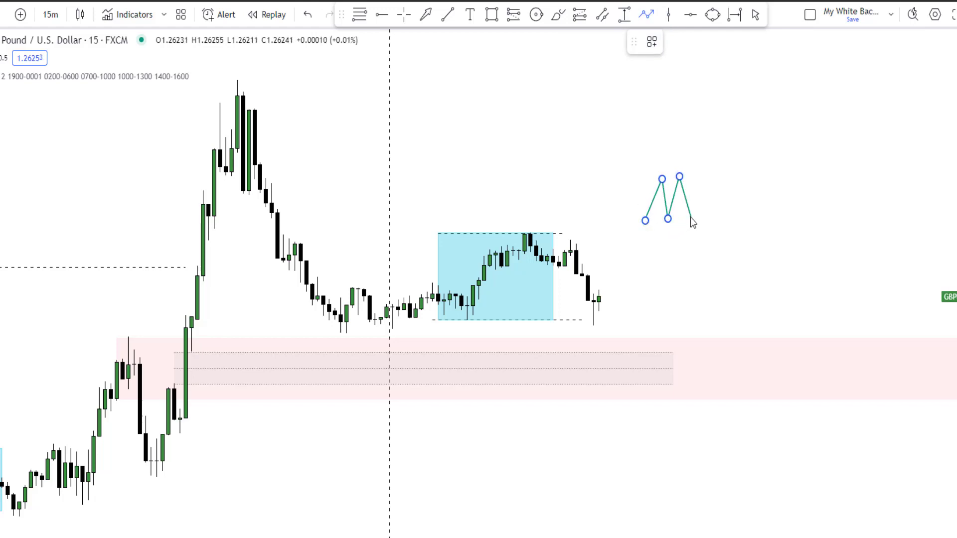
click(713, 218)
click(731, 170)
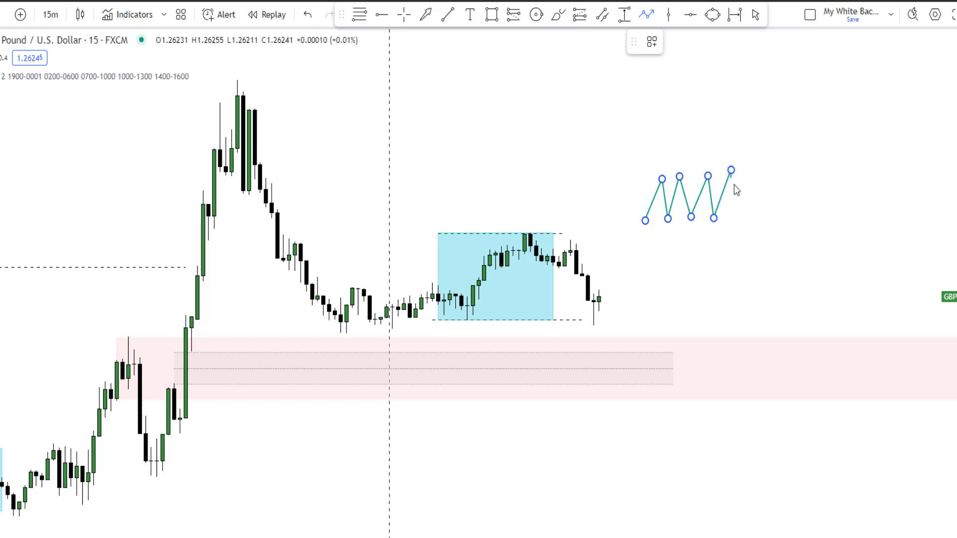
click(754, 249)
click(811, 52)
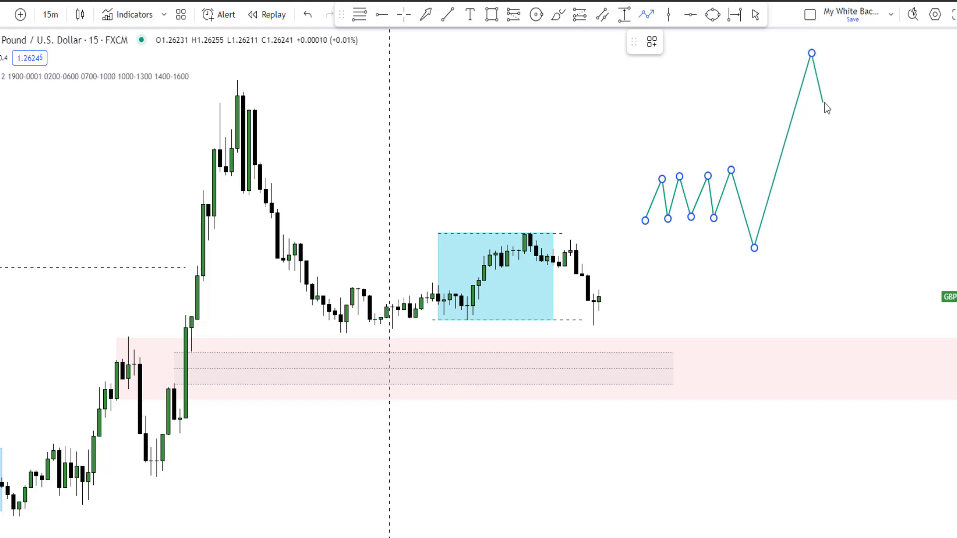
click(822, 102)
double_click(880, 100)
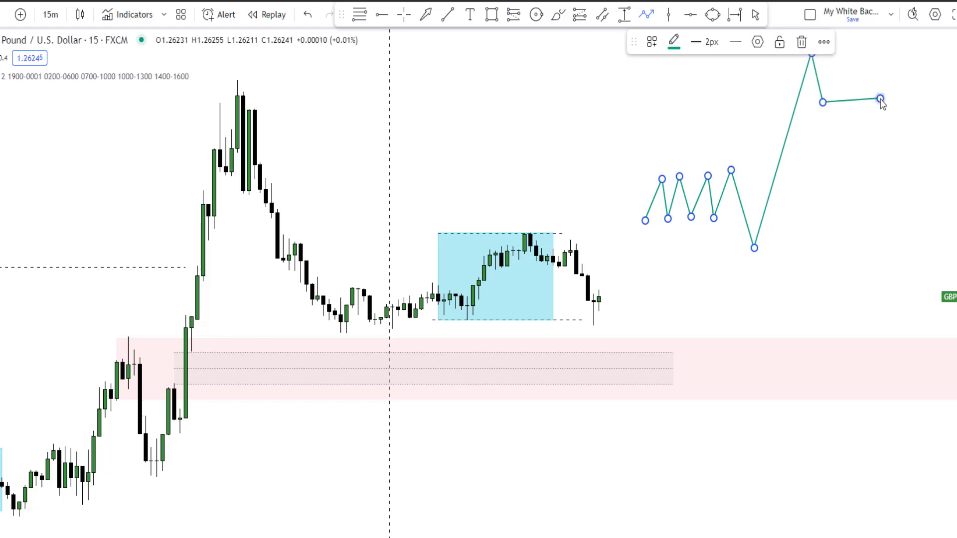
Draw a rectangle over the dip below the sketched range, and delete it together with the zigzag path.
click(489, 16)
click(719, 220)
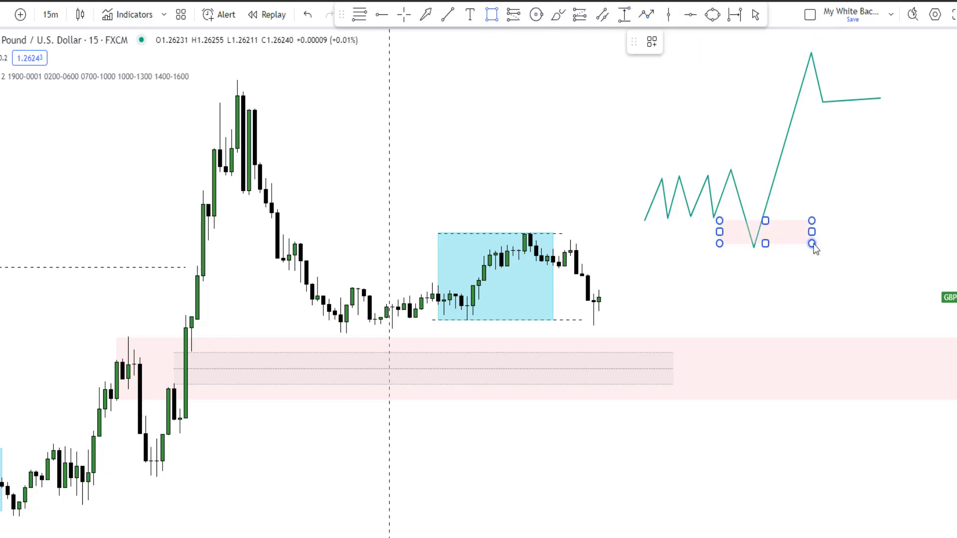
click(817, 246)
click(758, 15)
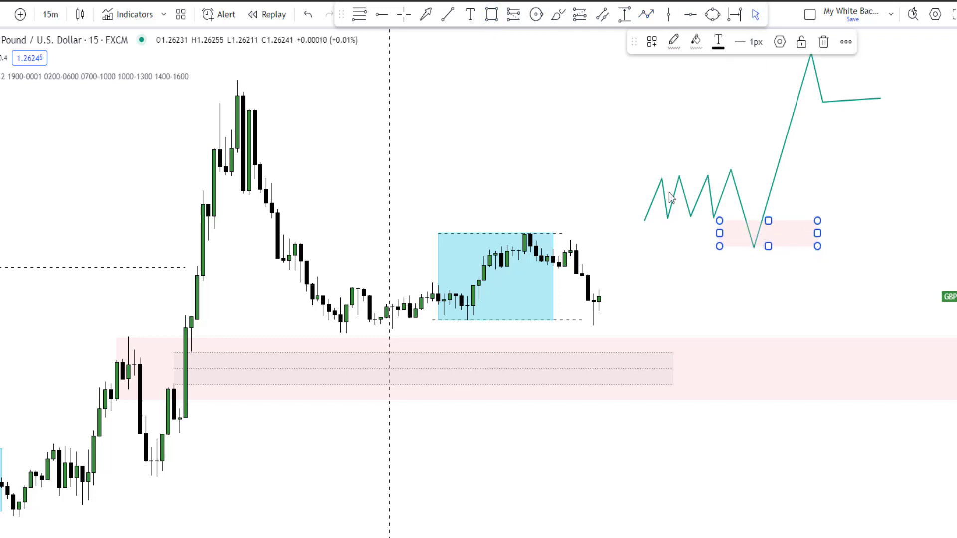
drag(863, 300, 688, 154)
key(Delete)
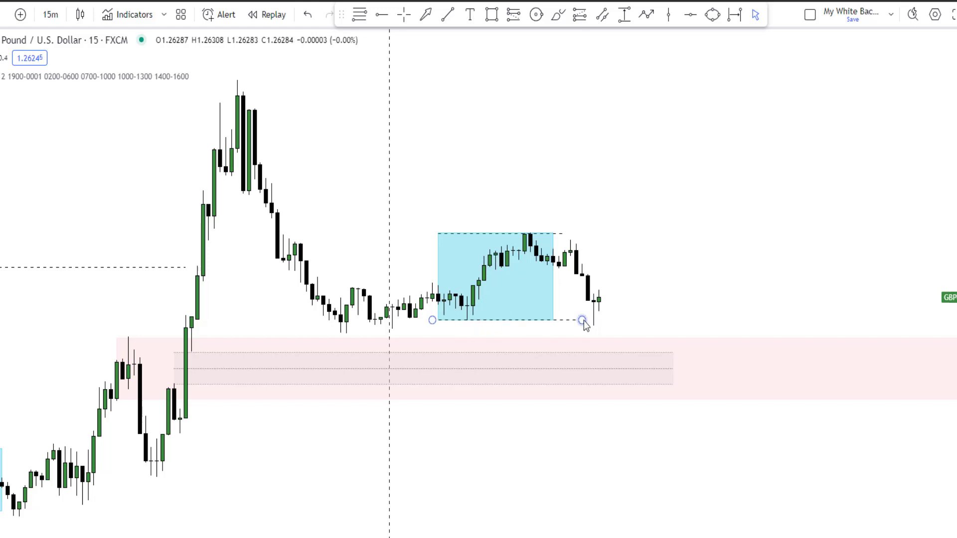
Extend the dashed killzone low line past the latest candle and apply the $$$ template to it.
click(616, 321)
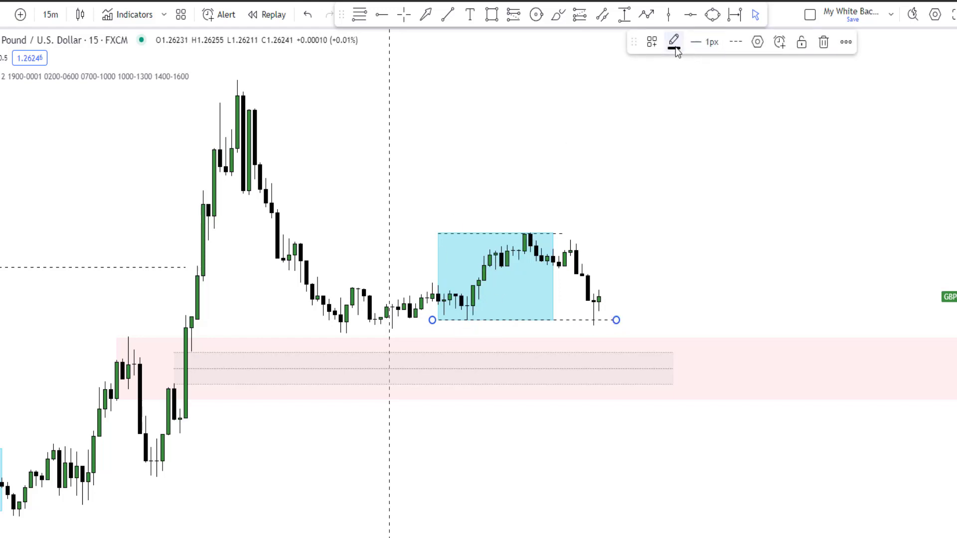
click(652, 43)
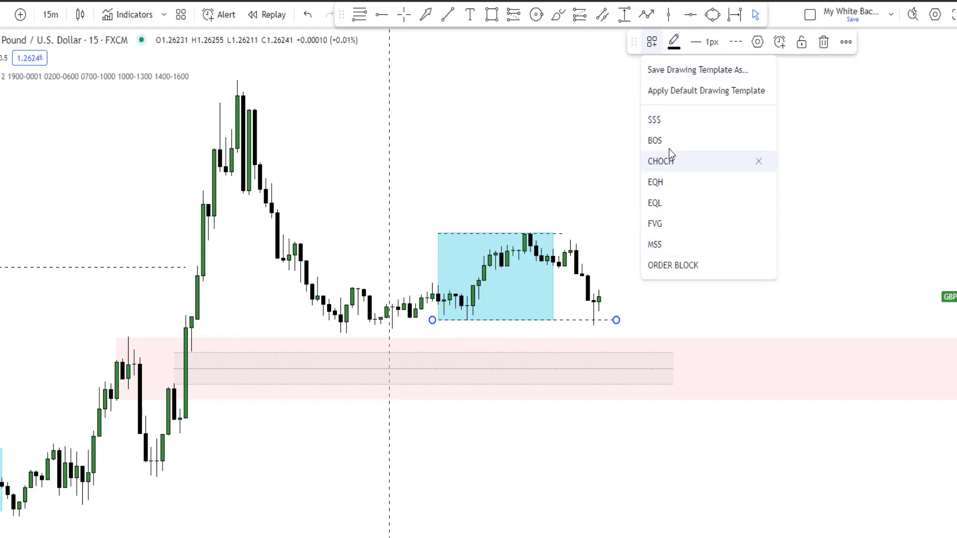
click(665, 124)
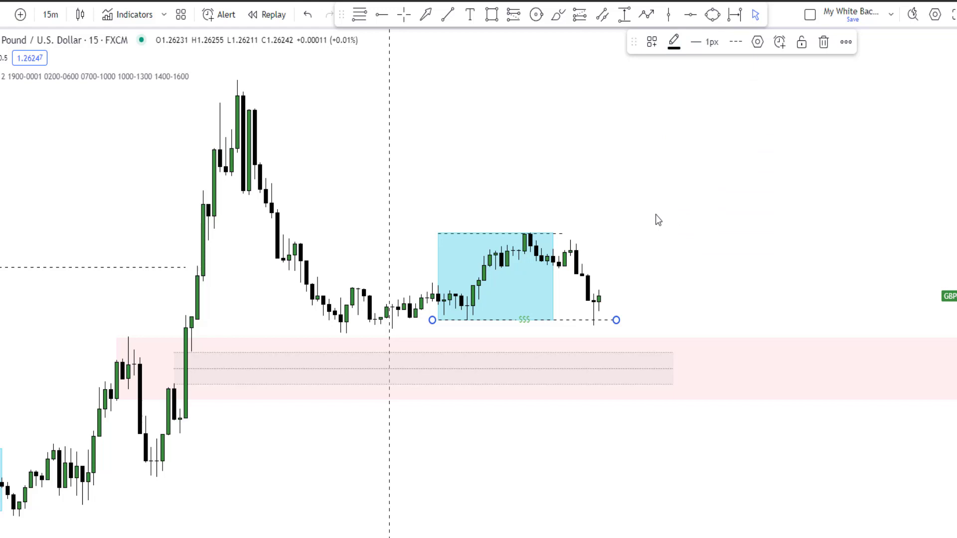
click(710, 178)
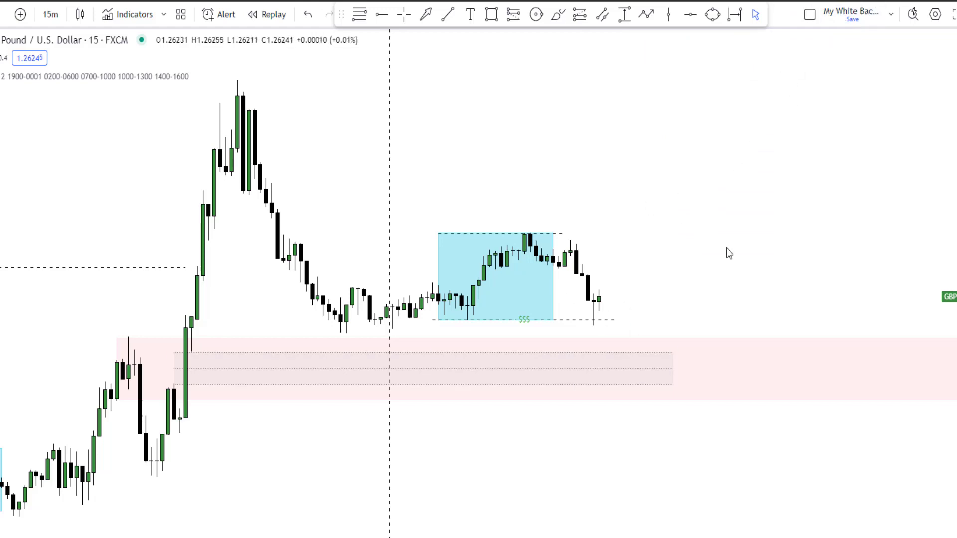
Draw a dashed horizontal trend line from the swing low before the killzone to just past the latest candles, with the $$$ template.
scroll(714, 242, down, 1)
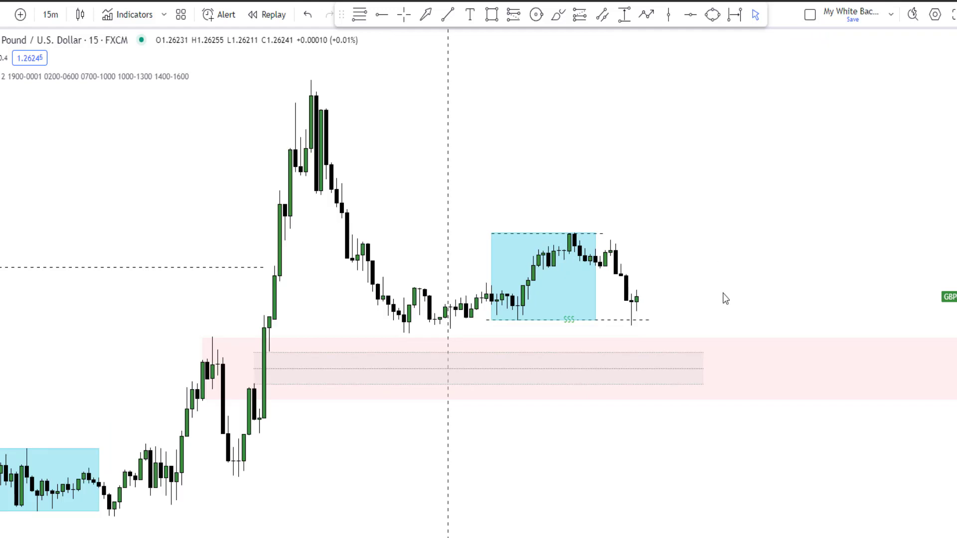
drag(713, 294, 698, 286)
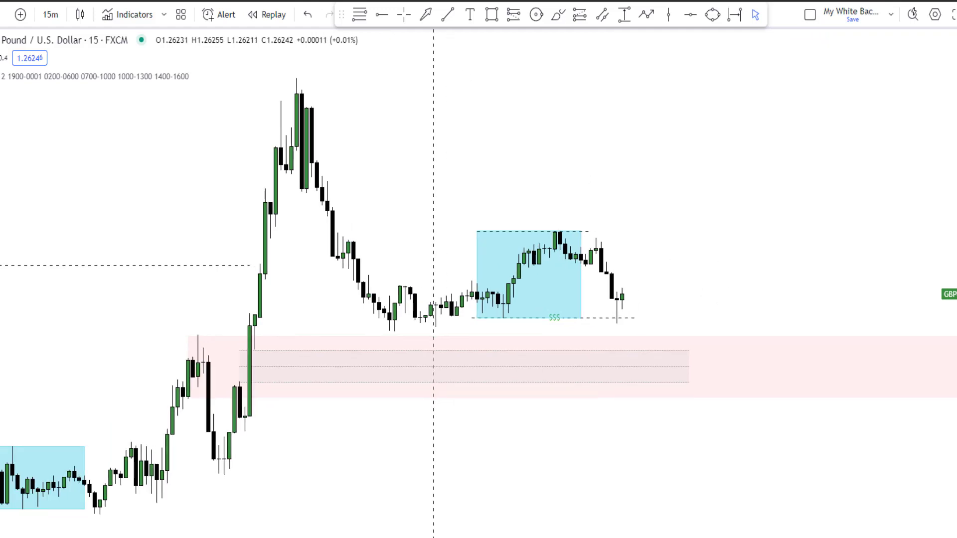
click(447, 15)
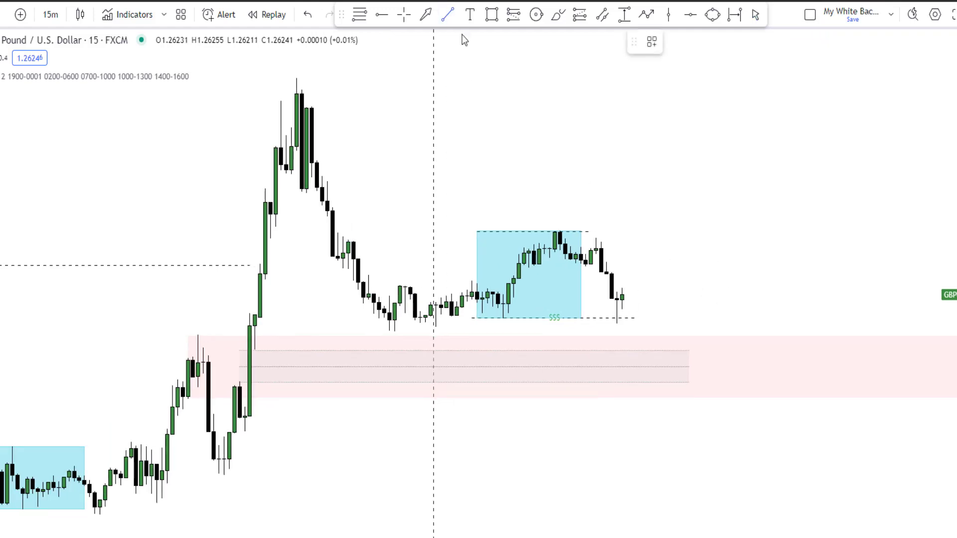
click(393, 331)
click(647, 336)
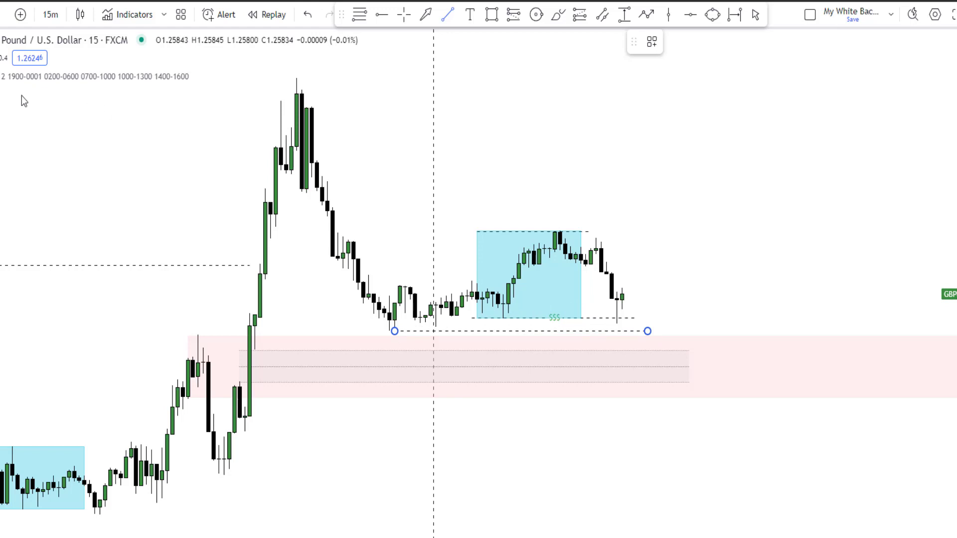
click(651, 42)
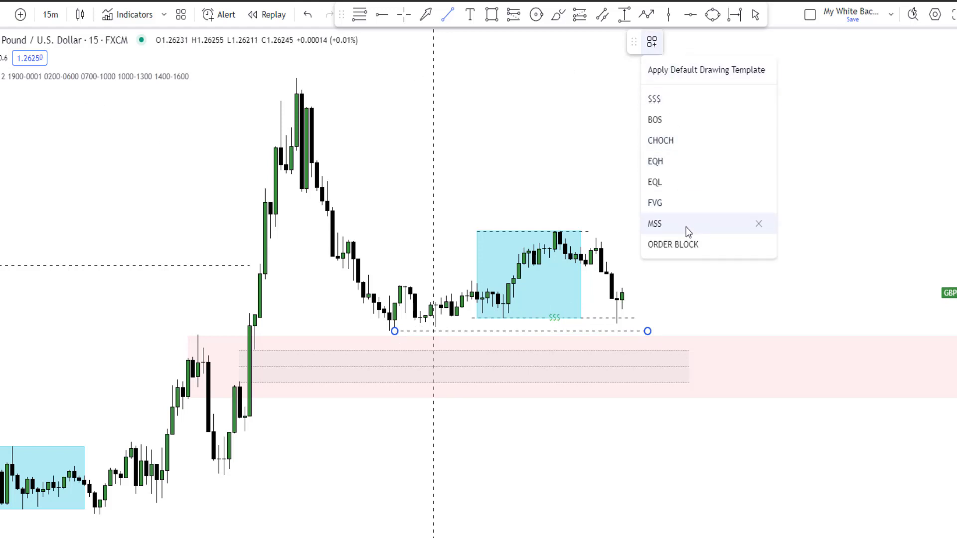
click(668, 100)
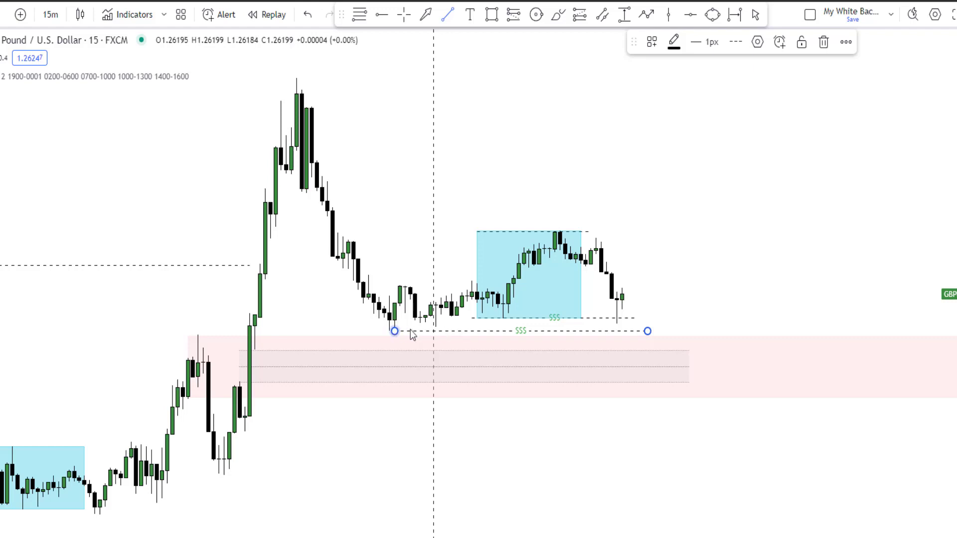
Brush a red circle in the zone below the latest candles and extend the grey box's lower edge slightly below the pink zone.
click(557, 15)
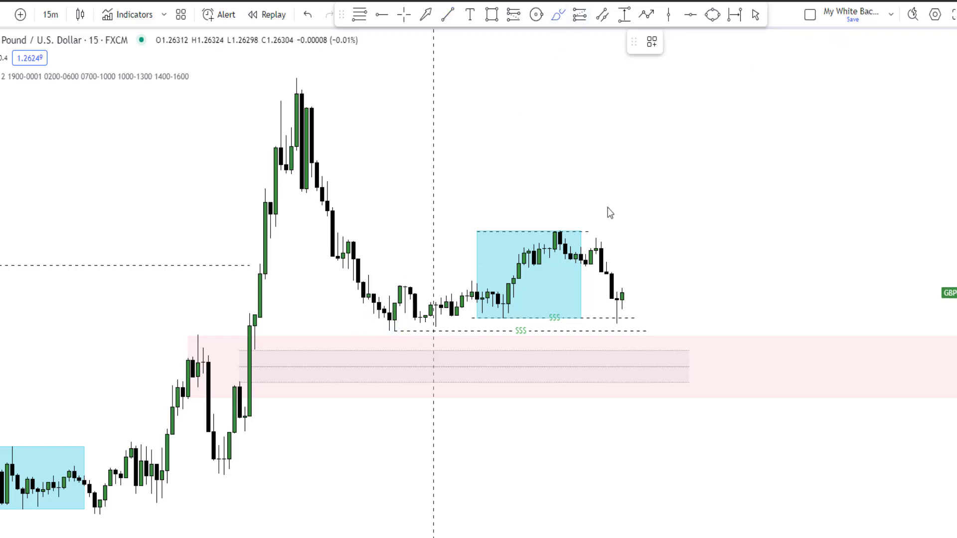
mouse_move(641, 355)
mouse_down()
mouse_move(623, 358)
mouse_move(648, 397)
mouse_move(635, 355)
mouse_up()
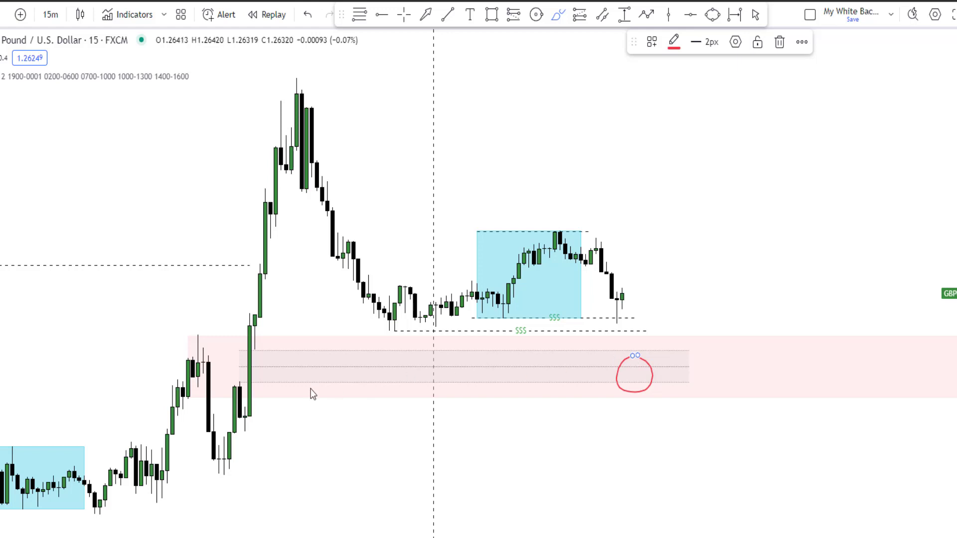
click(755, 16)
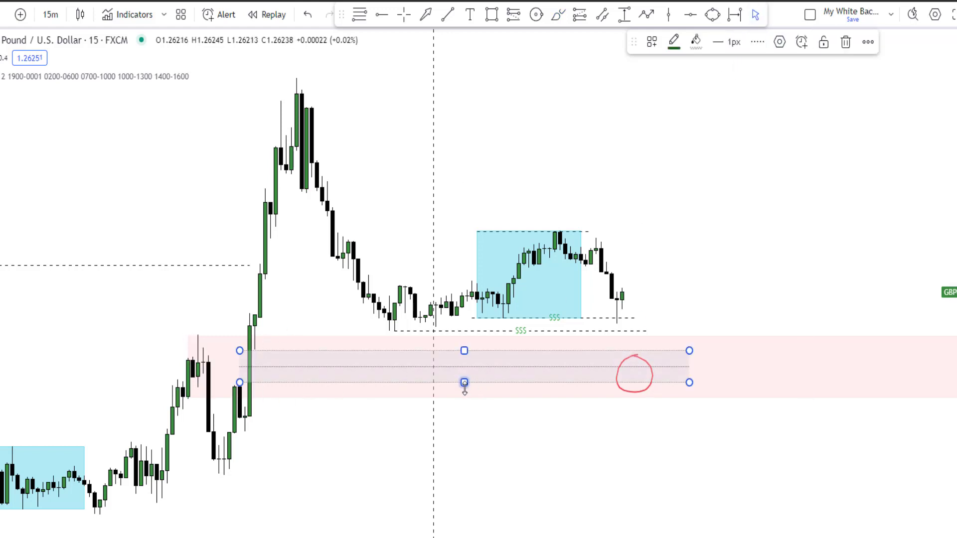
drag(464, 383, 469, 407)
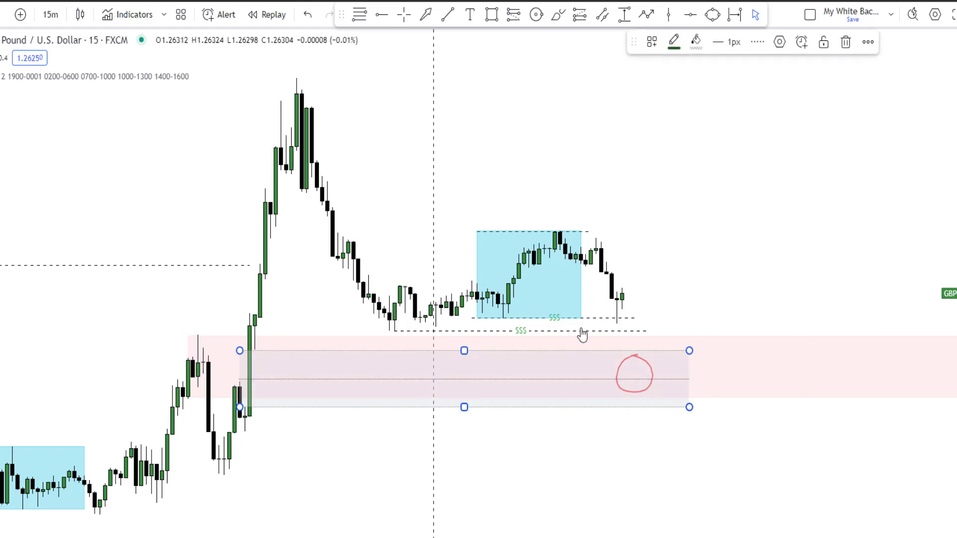
Brush a red path from the latest candle down into the circle and up to the level of the 20 February swing high.
click(558, 15)
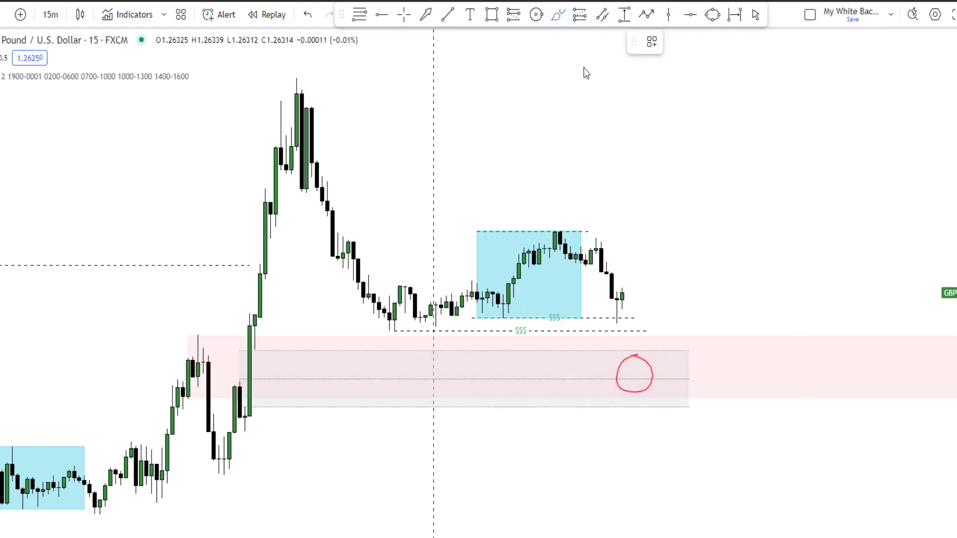
drag(623, 296, 627, 293)
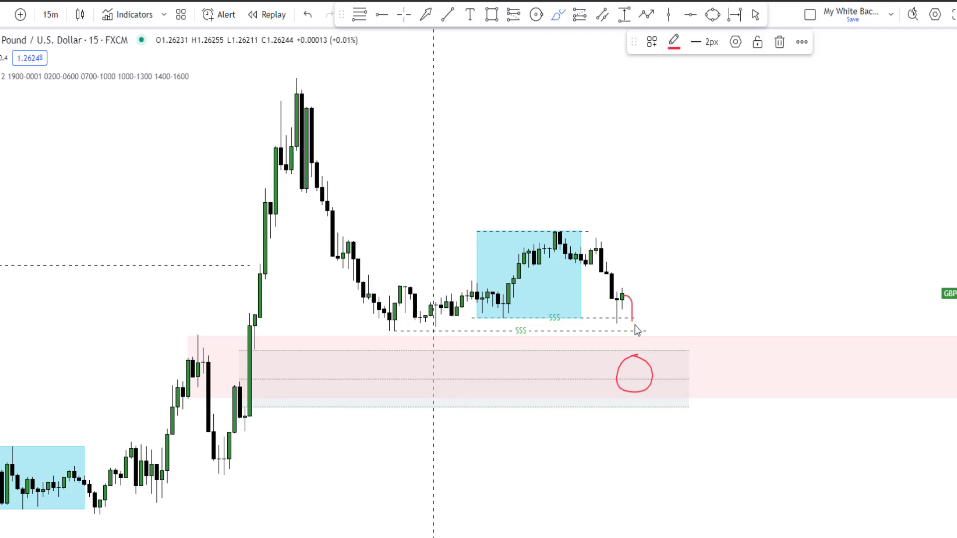
mouse_move(635, 325)
mouse_down()
mouse_move(646, 377)
mouse_move(671, 289)
mouse_move(689, 82)
mouse_up()
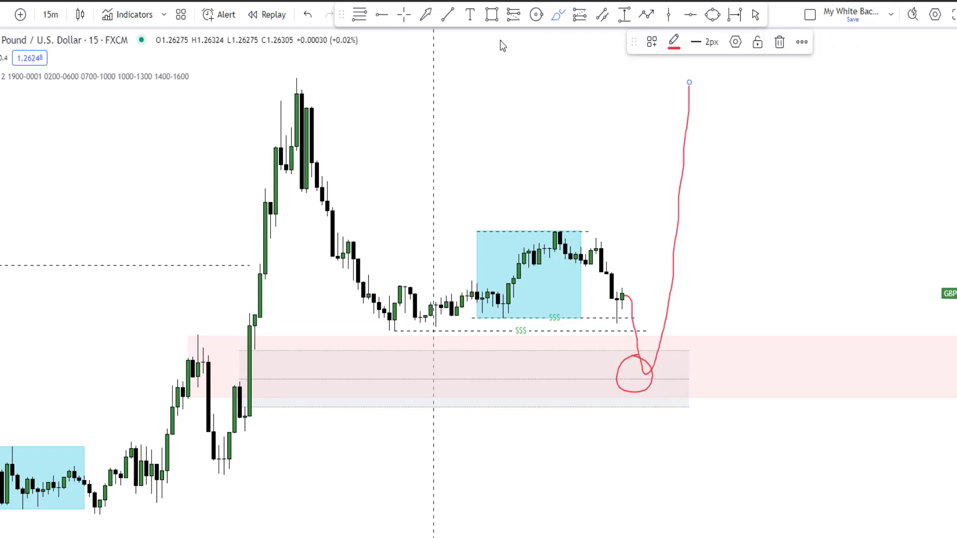
Draw a dashed horizontal trend line from the 20 February swing high across to the end of the red projected path.
click(447, 14)
click(297, 78)
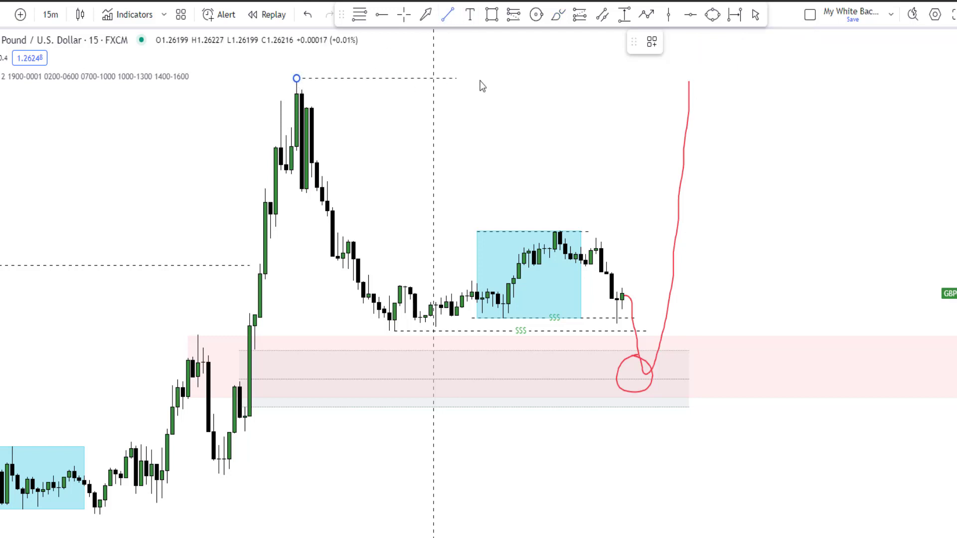
click(687, 84)
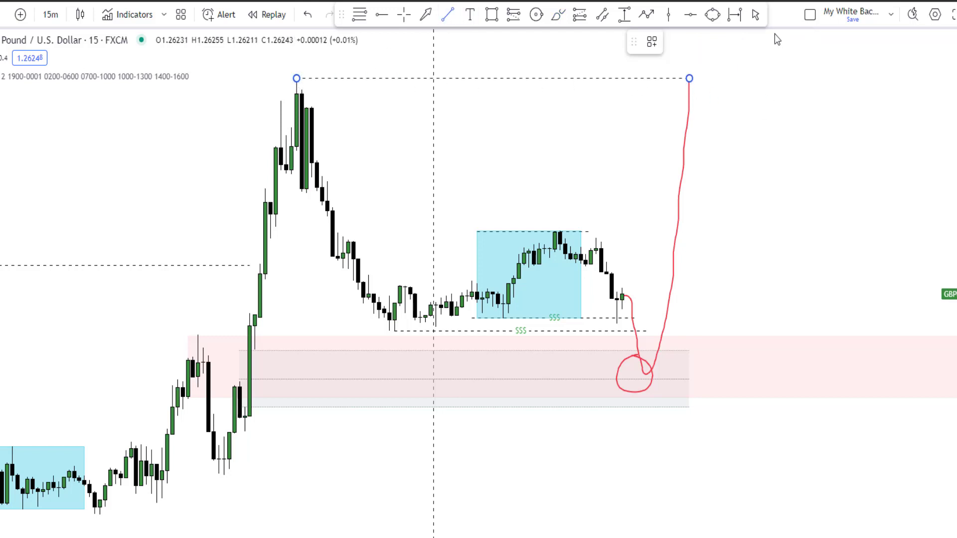
drag(754, 194, 719, 205)
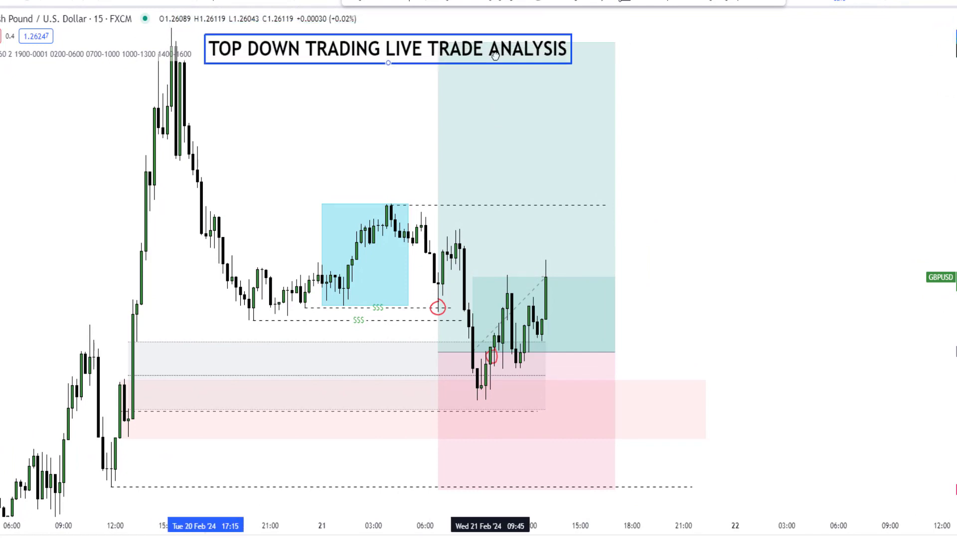
Move the TOP DOWN TRADING LIVE TRADE ANALYSIS title off the long position, to the area above the 20 February killzone box.
drag(758, 88, 805, 98)
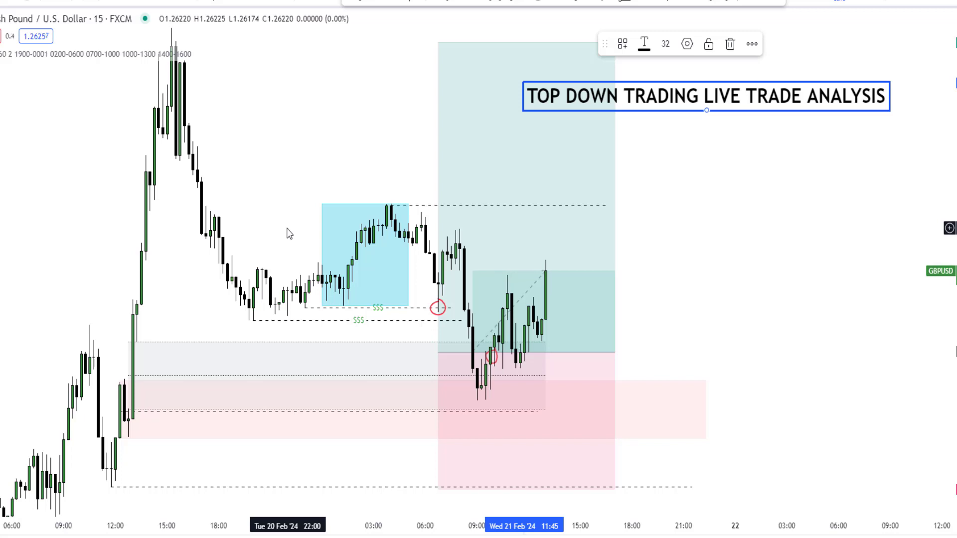
scroll(299, 214, down, 3)
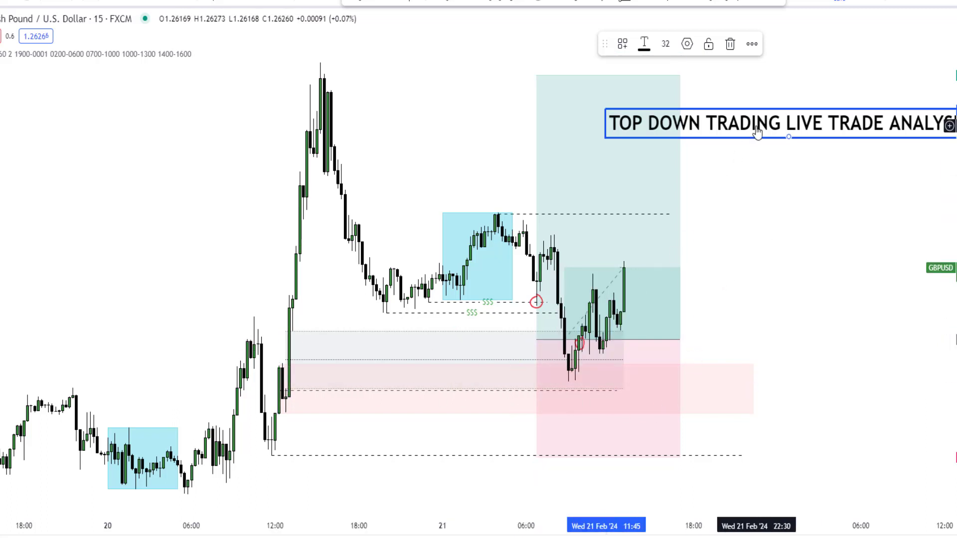
drag(751, 125, 148, 147)
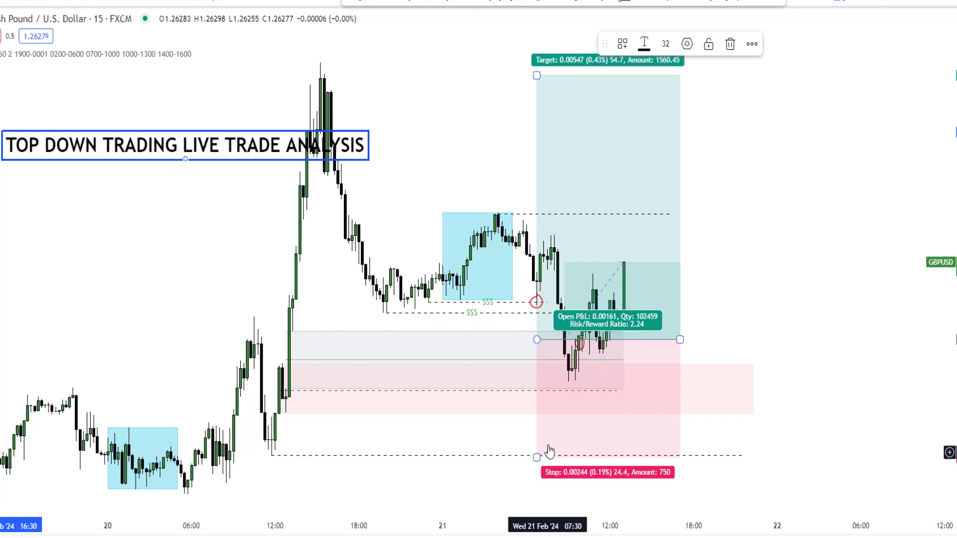
Measure the price range from the long position's entry line up to its target.
click(597, 28)
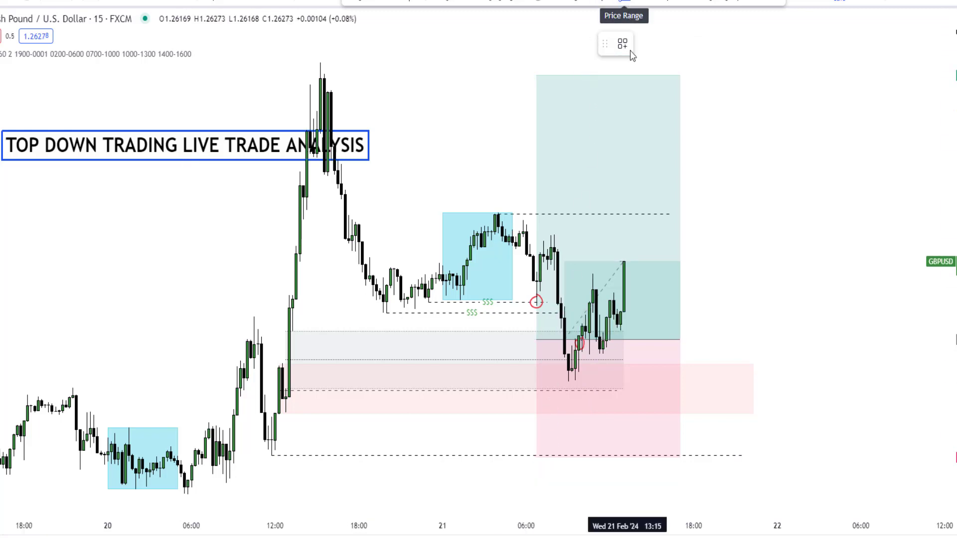
shift+click(642, 339)
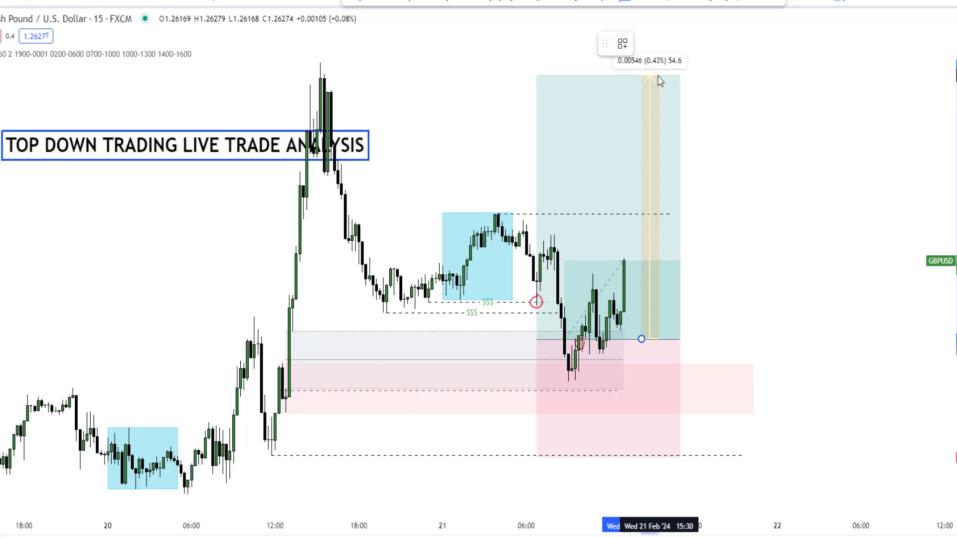
click(658, 75)
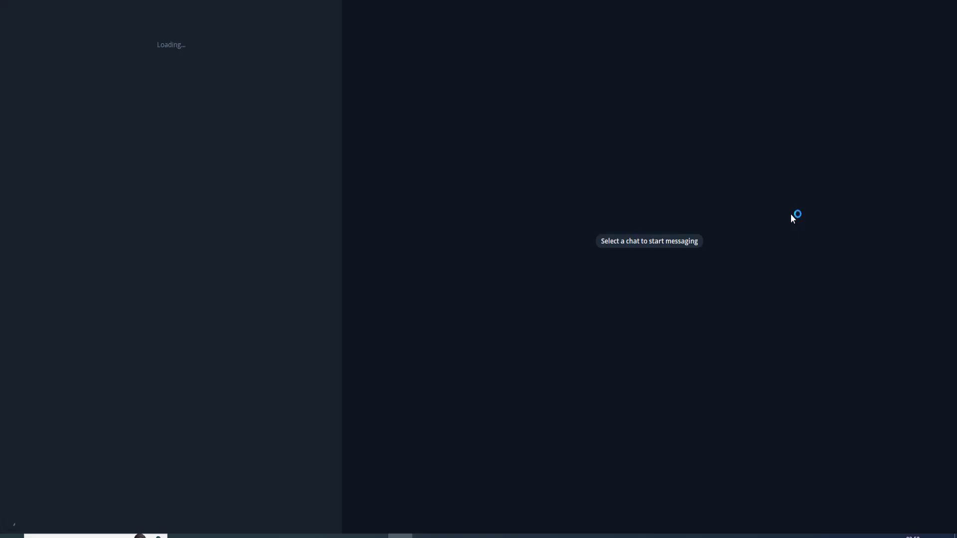
In Telegram's ELITE TRADERS PROGRAM group, examine the chart posted with "GUYS THIS OUR TRADE IT IS READY" and the messages after it.
mouse_move(301, 536)
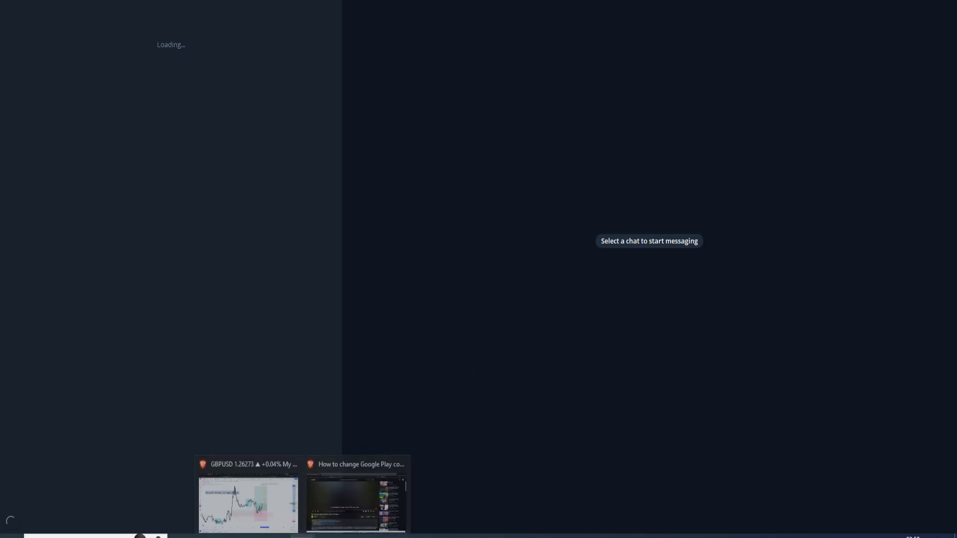
click(250, 501)
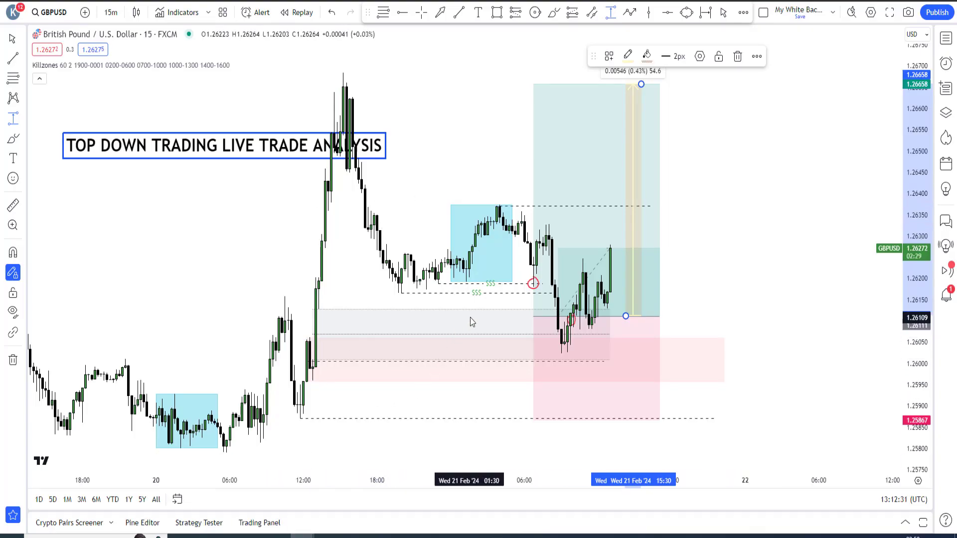
key(alt+Tab)
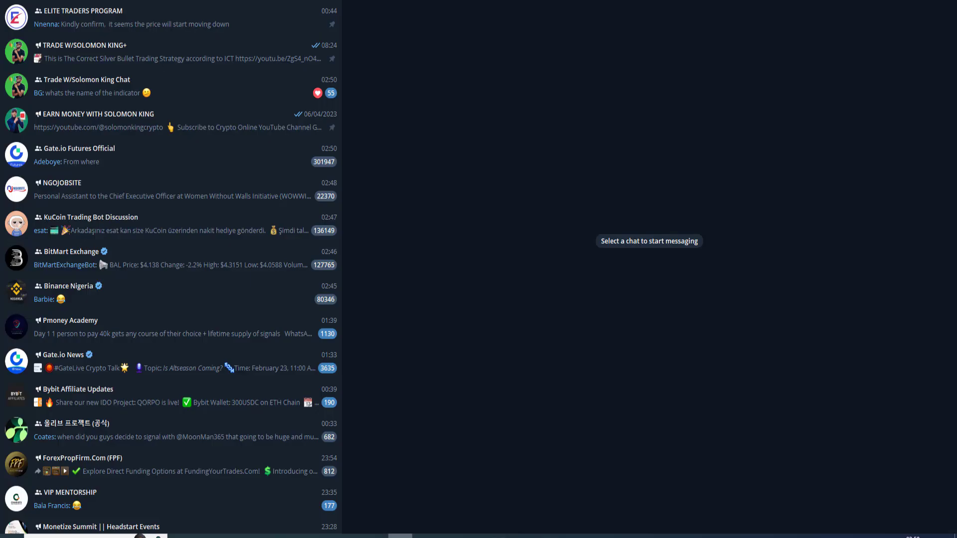
click(137, 26)
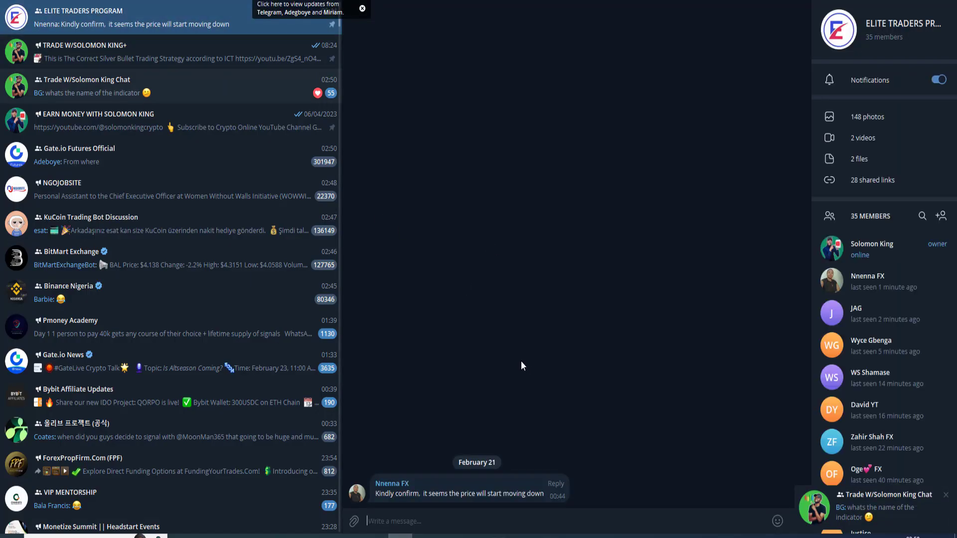
scroll(506, 372, up, 3)
scroll(499, 333, up, 2)
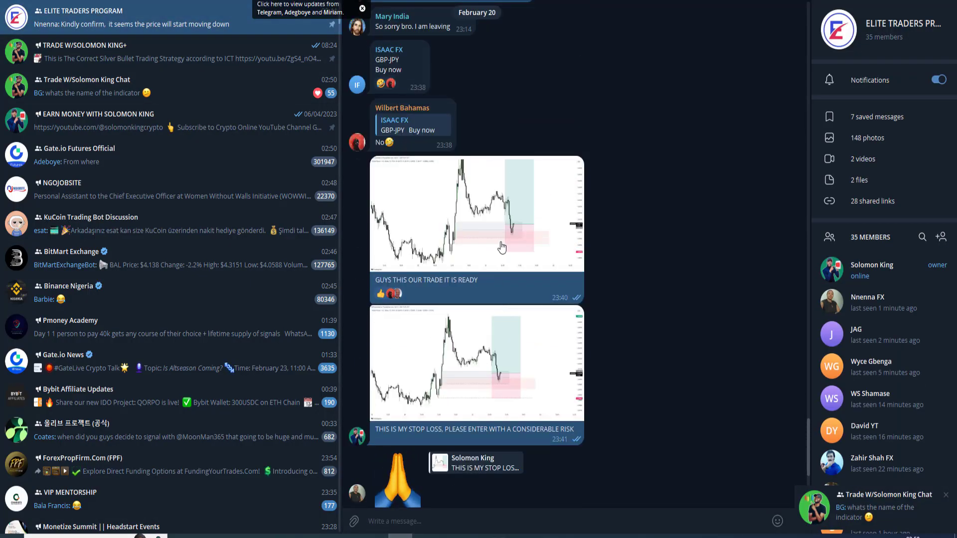
click(482, 281)
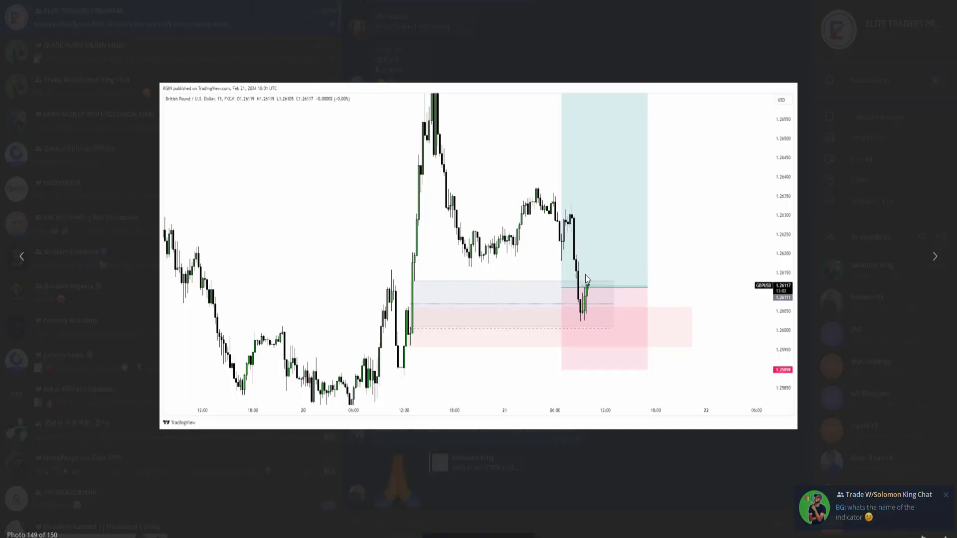
click(603, 58)
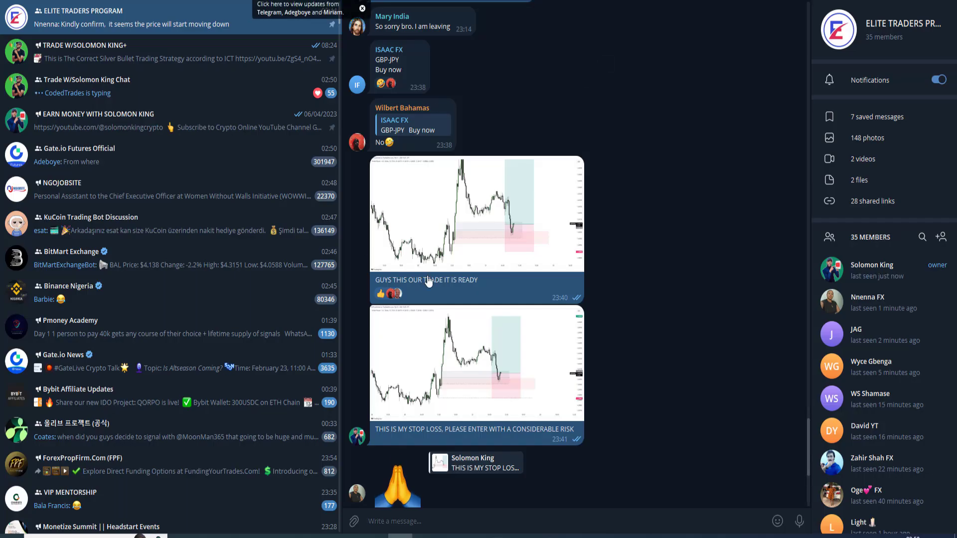
scroll(456, 334, down, 1)
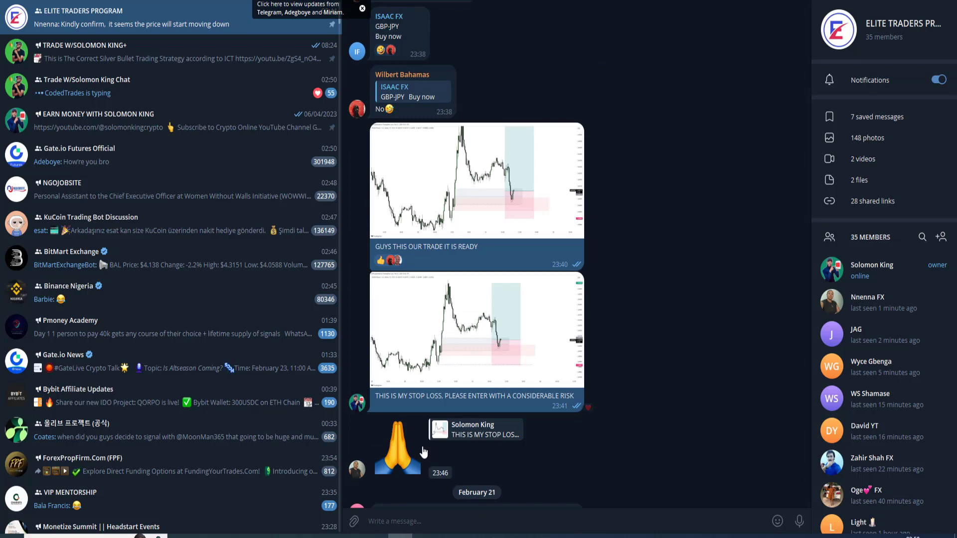
scroll(450, 337, down, 5)
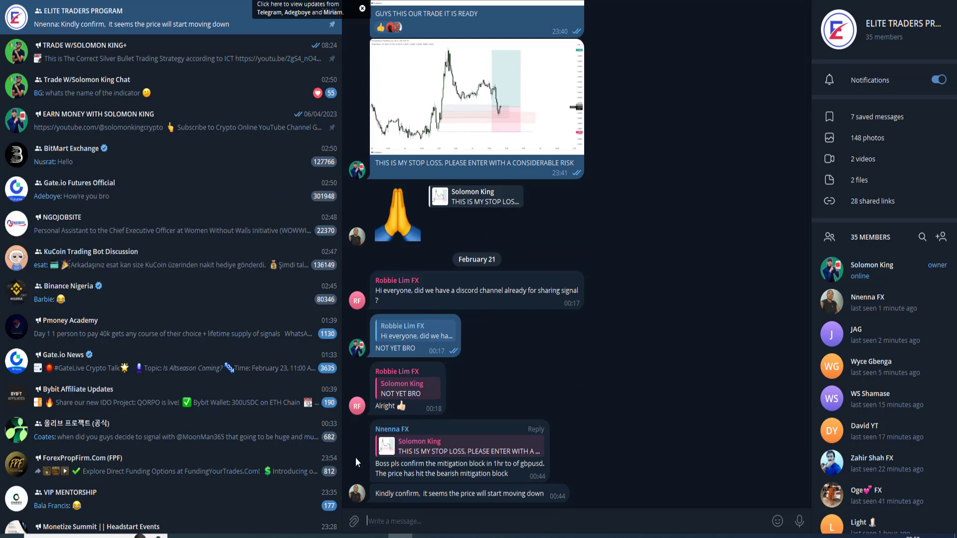
Switch back to the GBPUSD chart, move the floating drawing toolbar clear of the price range label, and shift the title slightly.
mouse_move(301, 536)
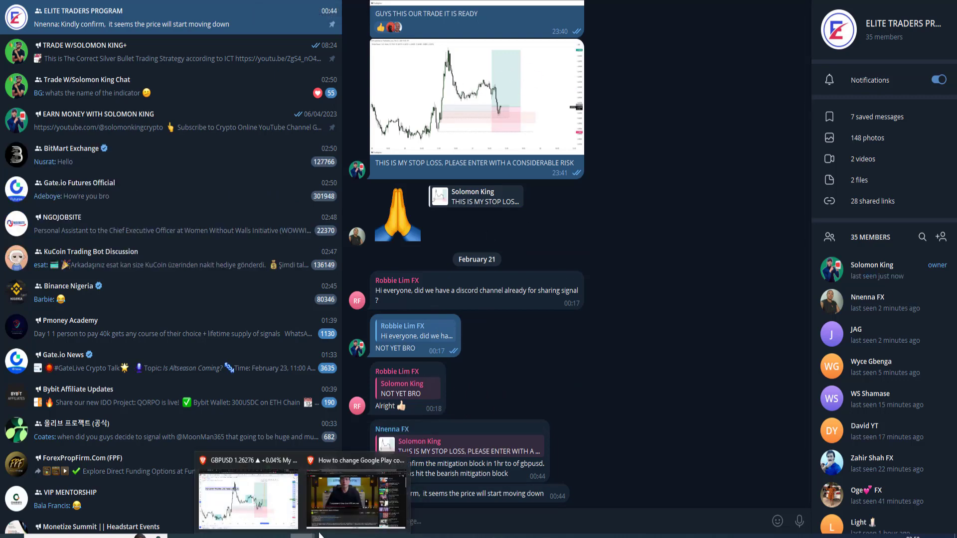
click(273, 489)
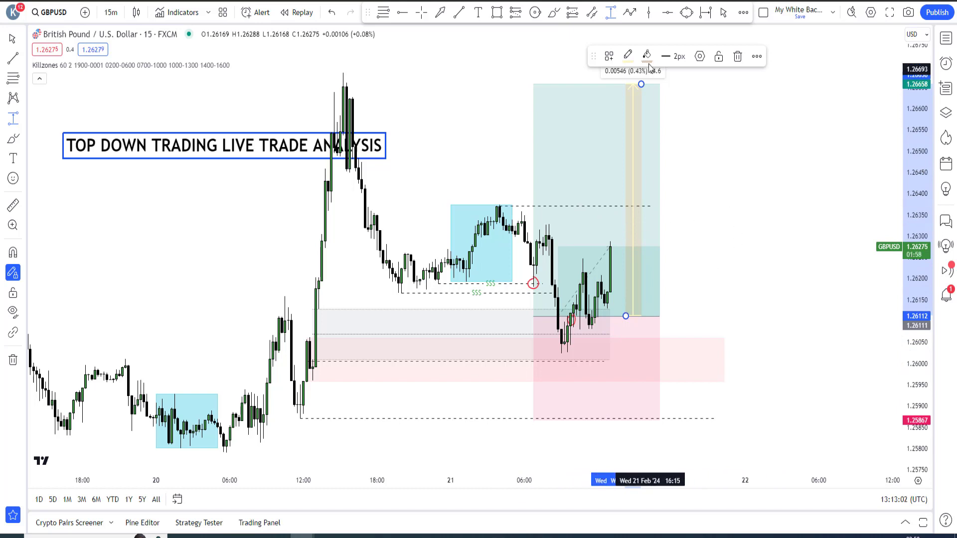
drag(593, 60, 594, 39)
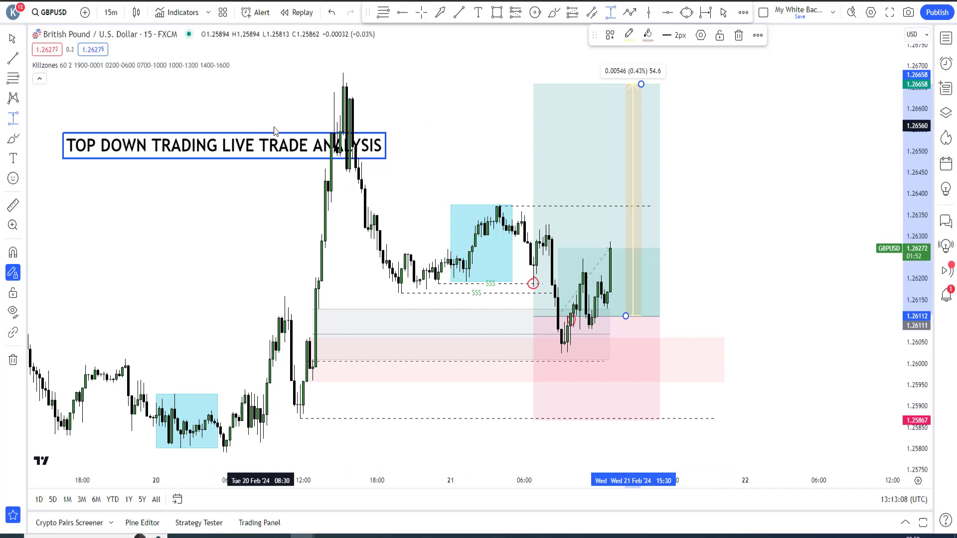
drag(244, 151, 273, 143)
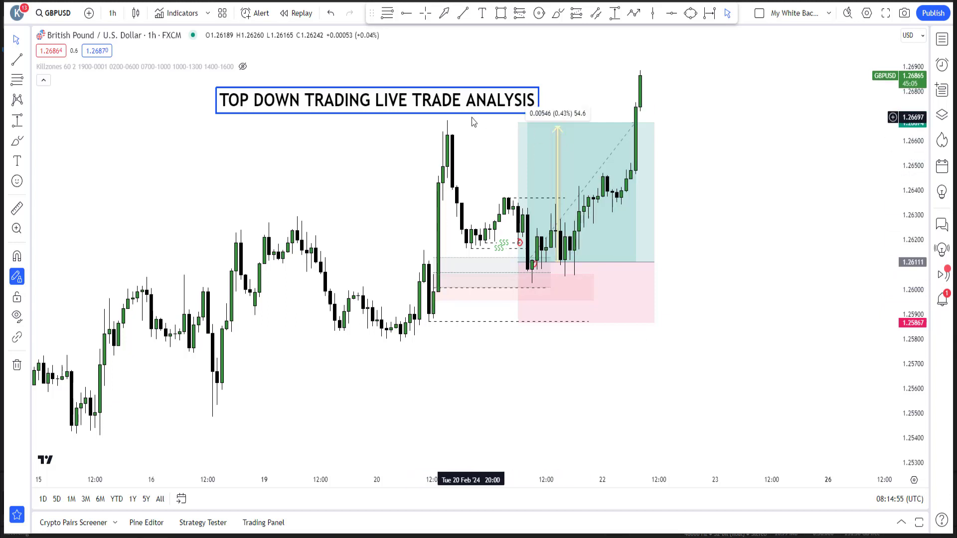
Examine the price range arrow and the long position's target, stop and risk/reward ratio on the 1-hour chart.
click(560, 131)
click(690, 209)
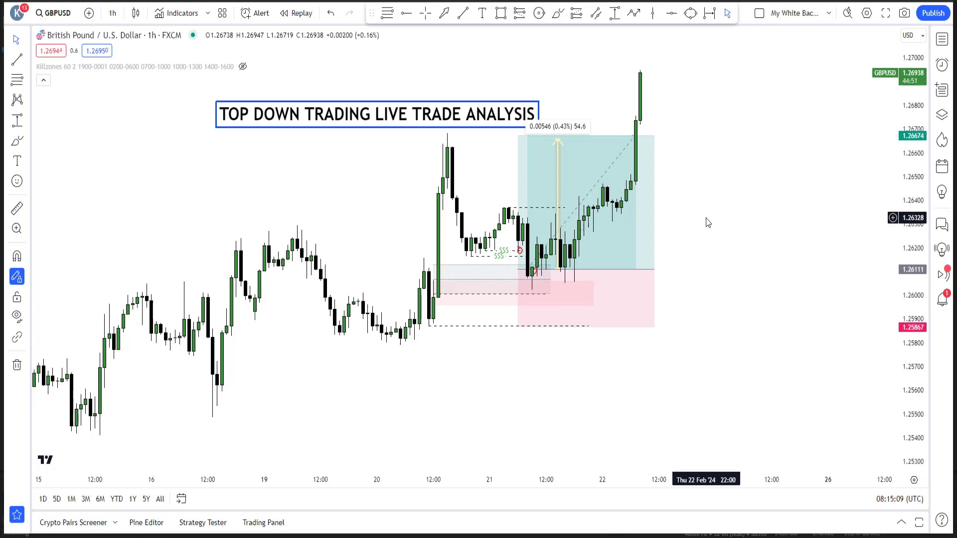
click(623, 151)
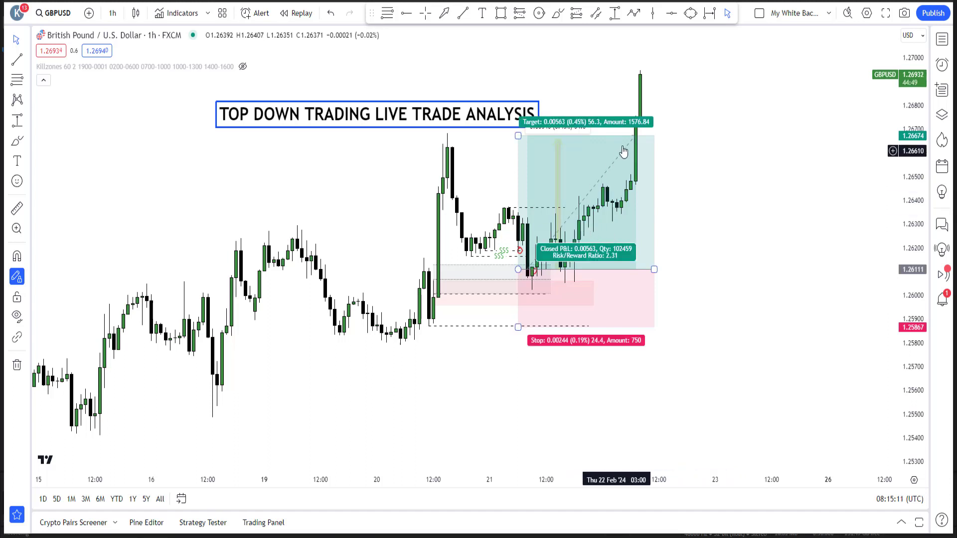
click(656, 128)
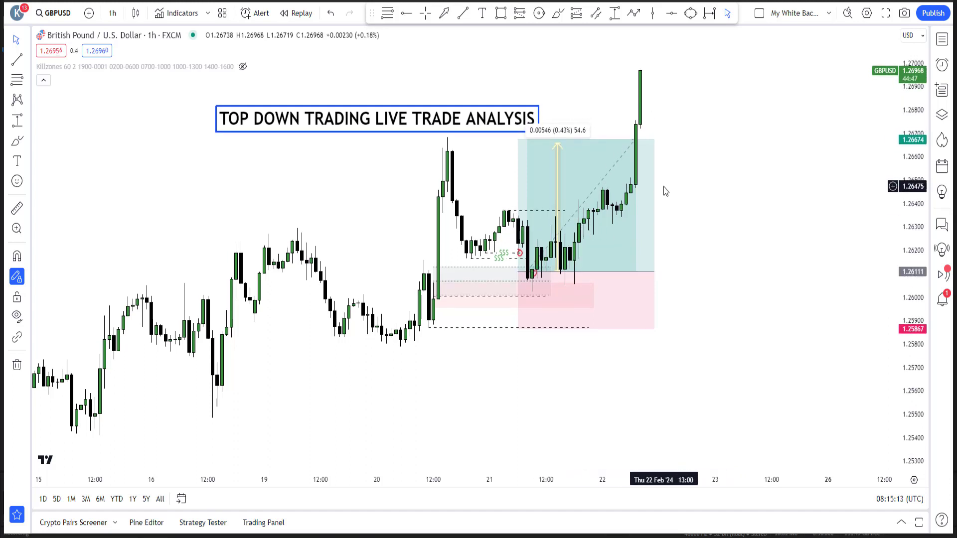
Handwrite FOMC with the red brush in the empty chart area beyond the long position.
click(557, 13)
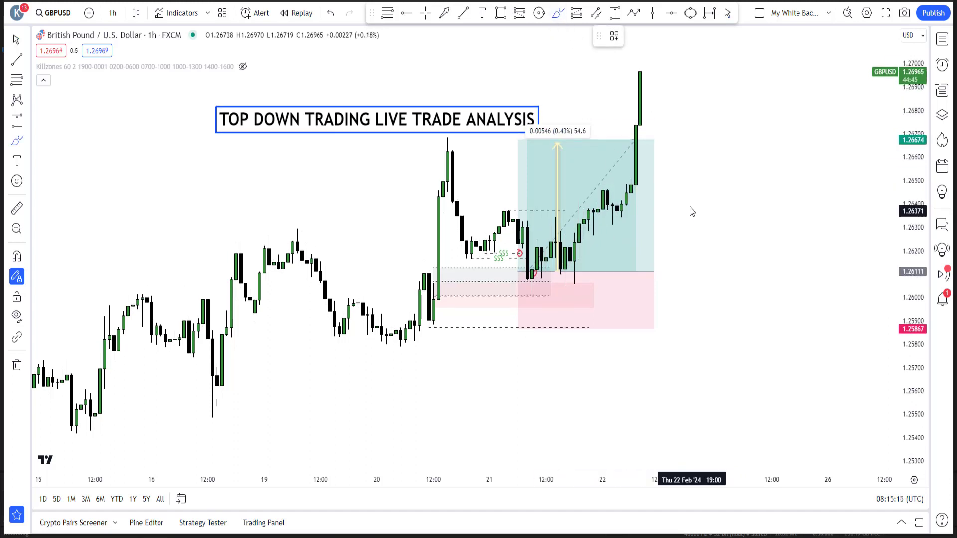
mouse_move(692, 176)
mouse_down()
mouse_move(716, 175)
mouse_move(702, 224)
mouse_up()
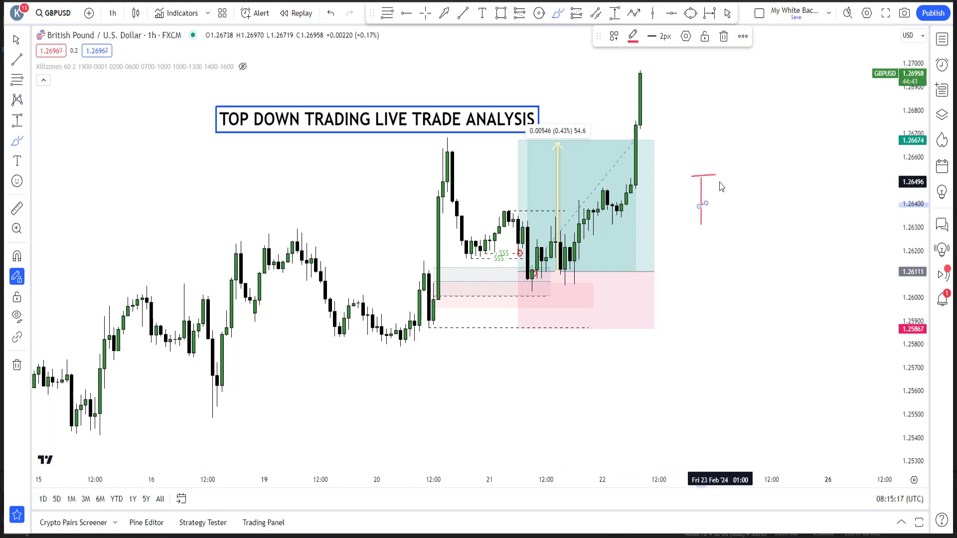
mouse_move(725, 185)
mouse_down()
mouse_move(743, 212)
mouse_move(770, 183)
mouse_move(772, 205)
mouse_up()
drag(795, 163, 799, 185)
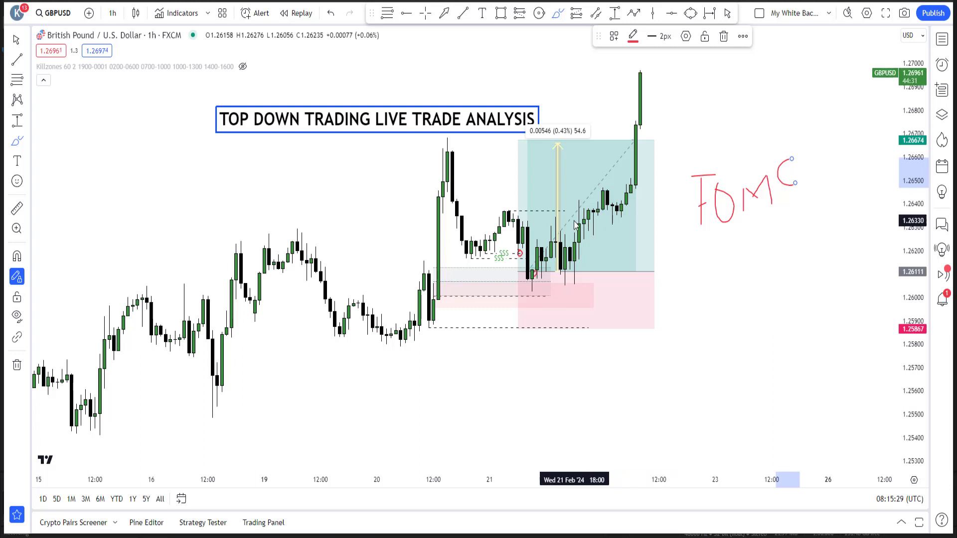
Brush two red underlines beneath the consolidation candles between 21 and 22 February, inside the long position.
drag(574, 218, 623, 214)
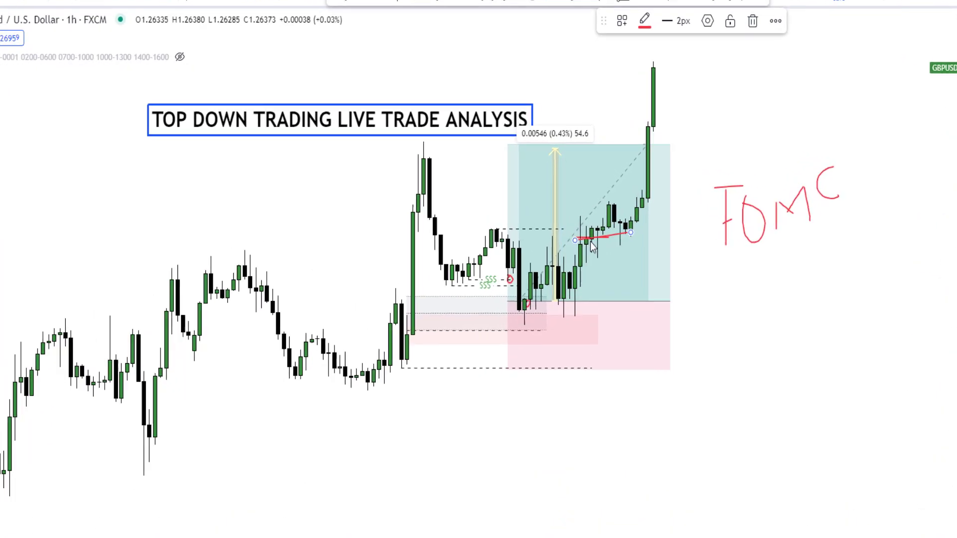
click(606, 266)
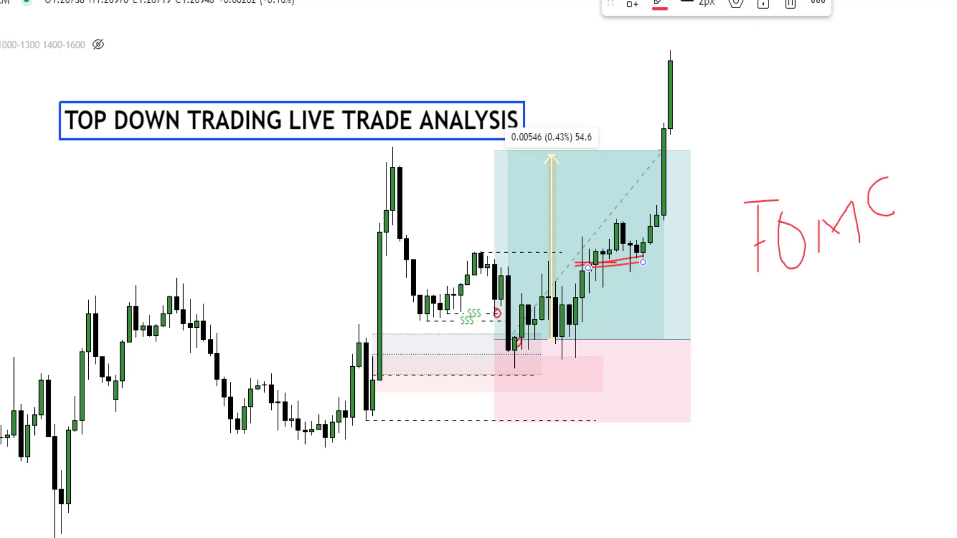
Extend the dashed line at the 21 February swing high across to the consolidation candles above the red underlines.
click(562, 253)
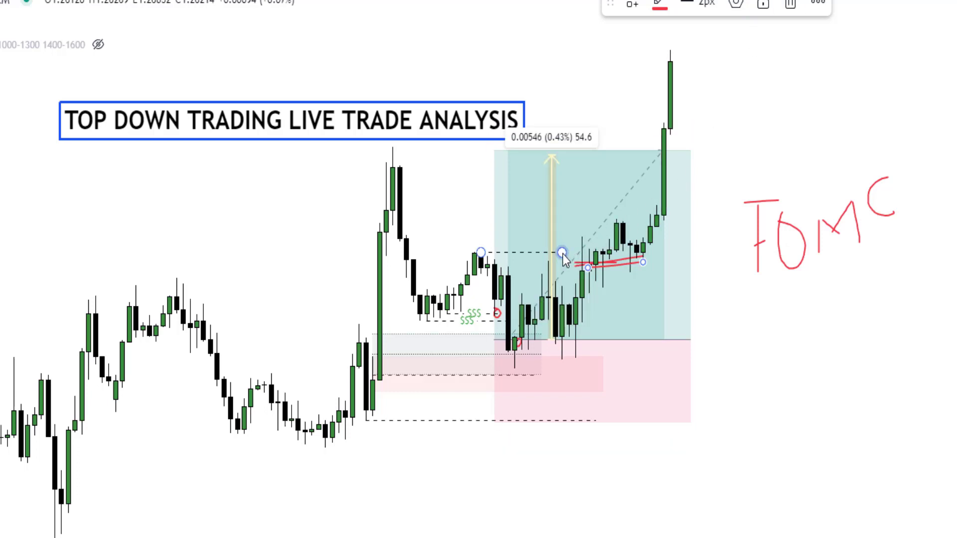
drag(563, 254, 618, 253)
click(578, 286)
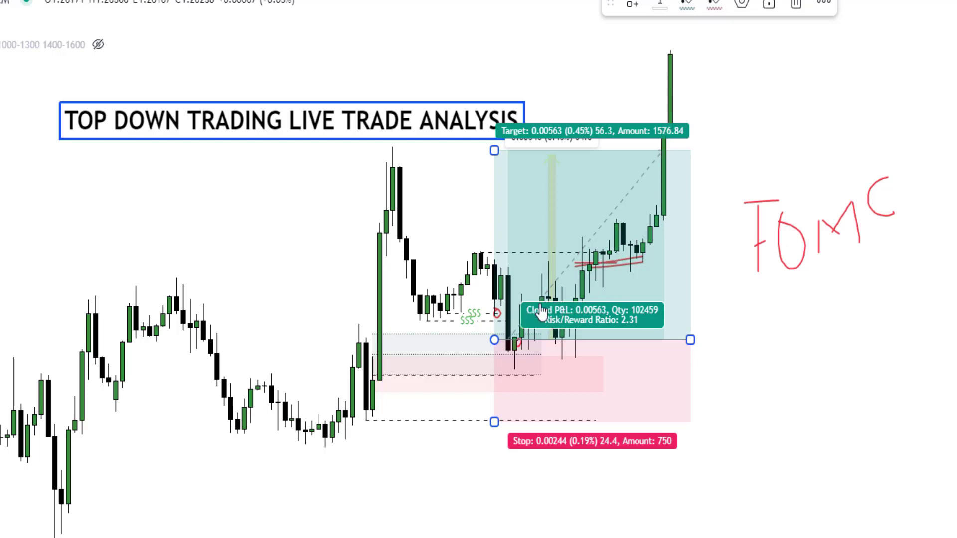
click(767, 85)
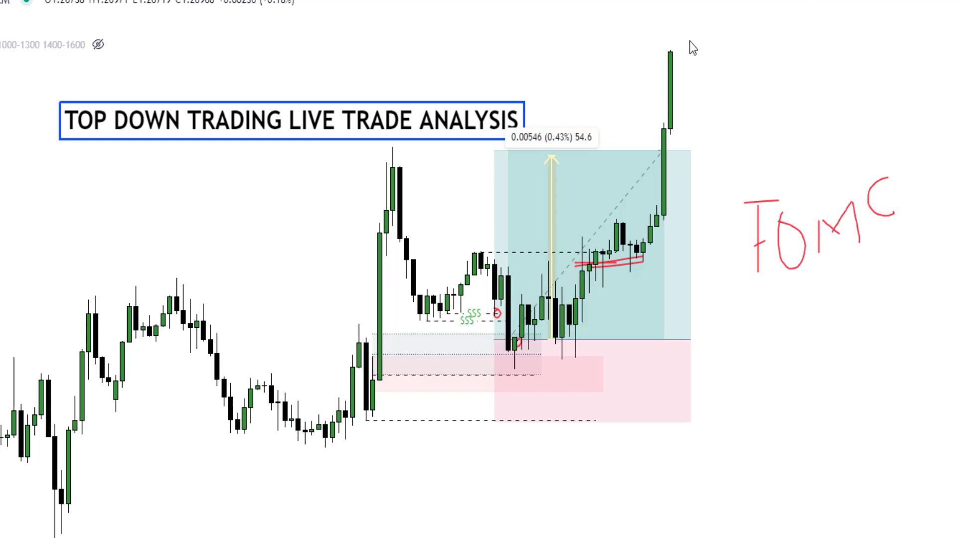
Move the TOP DOWN TRADING LIVE TRADE ANALYSIS title away from the long position and its price range label.
drag(443, 132, 388, 112)
drag(326, 184, 302, 216)
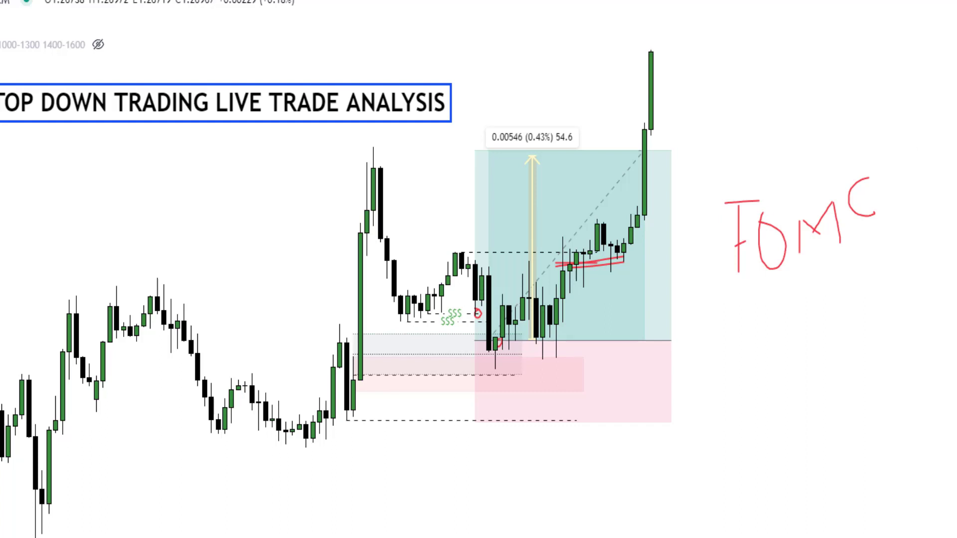
drag(829, 130, 769, 175)
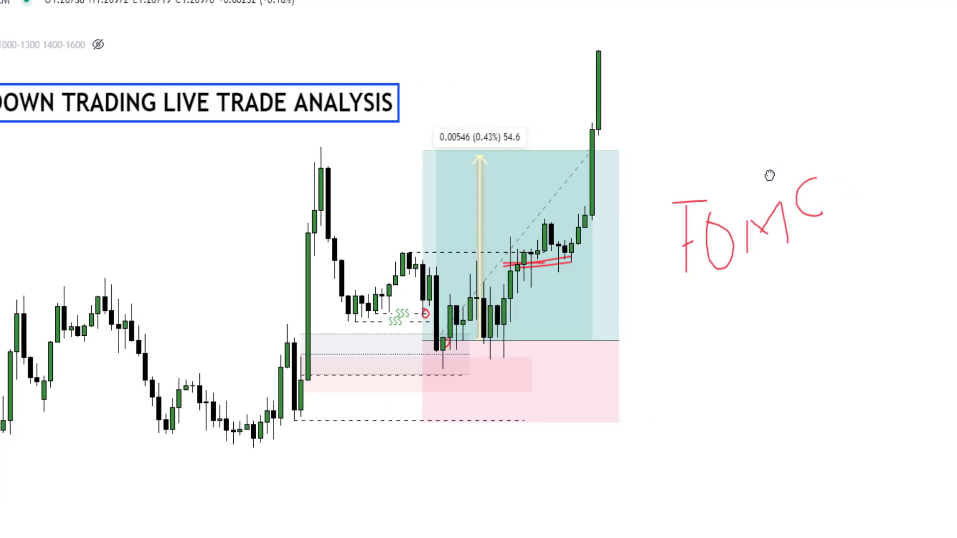
Delete the price range measurement arrow from inside the long position.
click(479, 191)
click(479, 190)
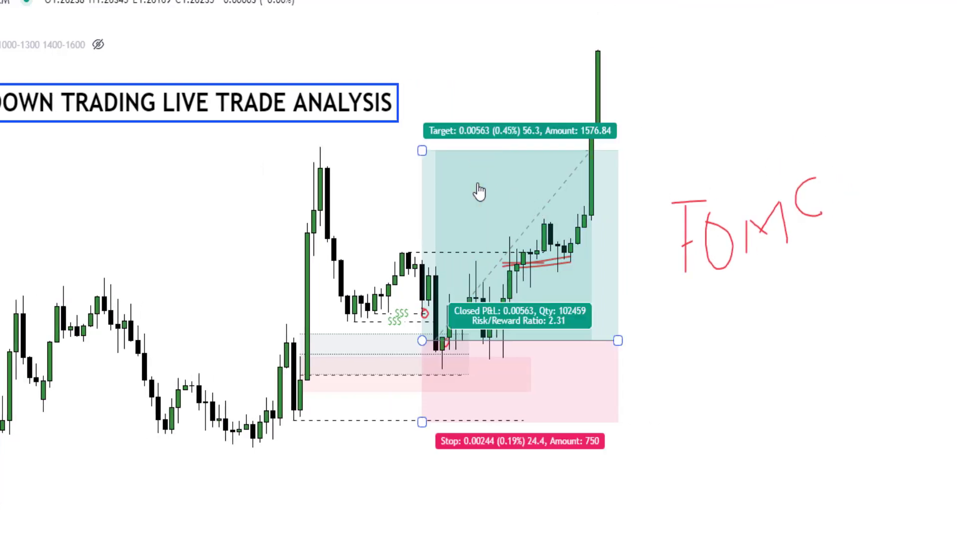
click(686, 204)
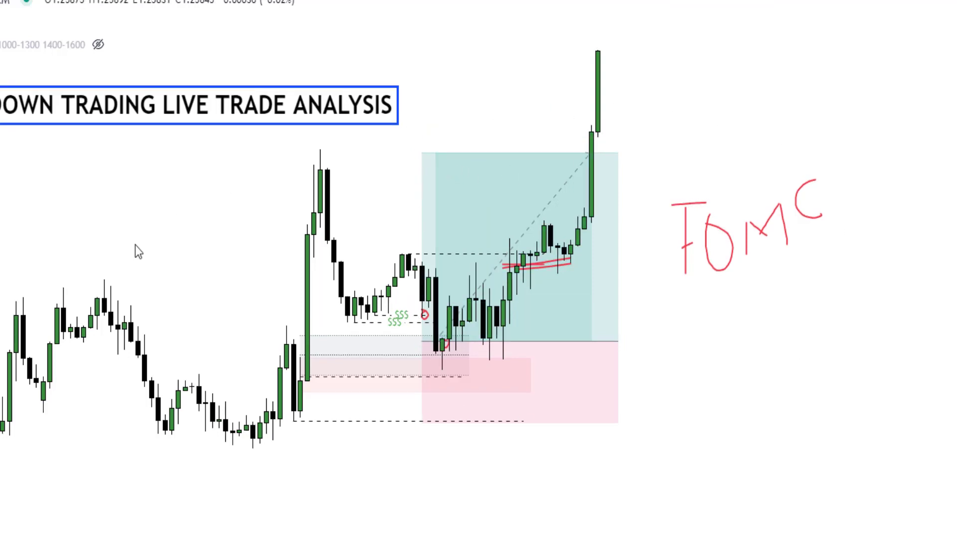
drag(128, 241, 330, 233)
drag(415, 196, 222, 233)
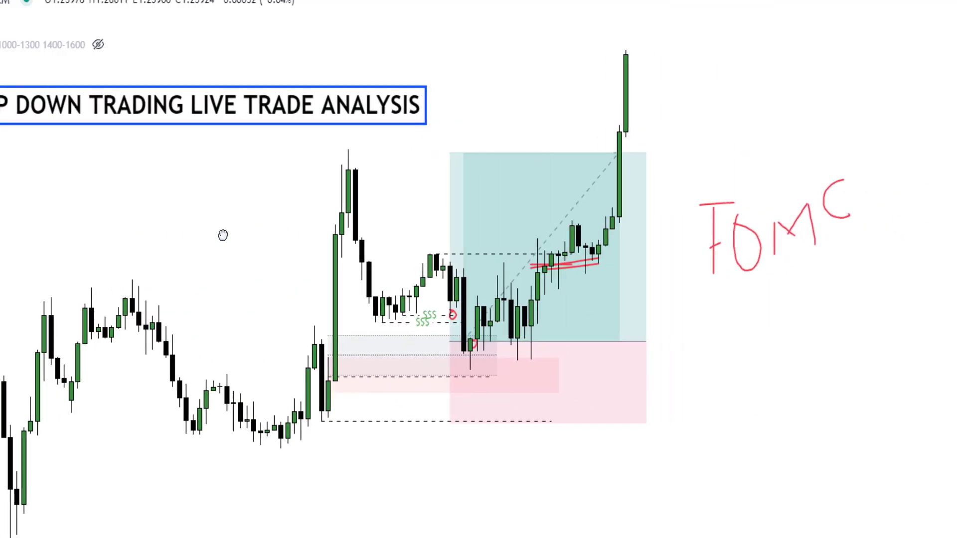